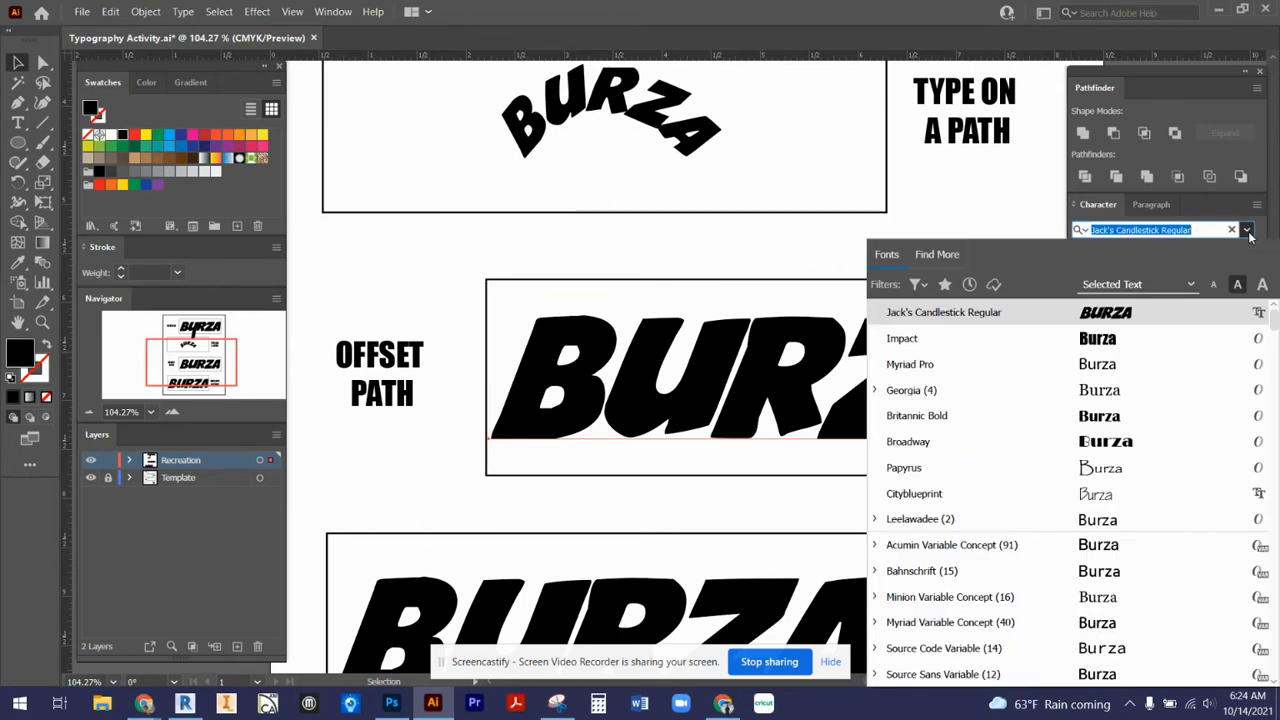
# - Set the text in the Offset Path frame to the Bauhaus 93 font and centre it within the frame
pyautogui.scroll(-5, 1170, 520)
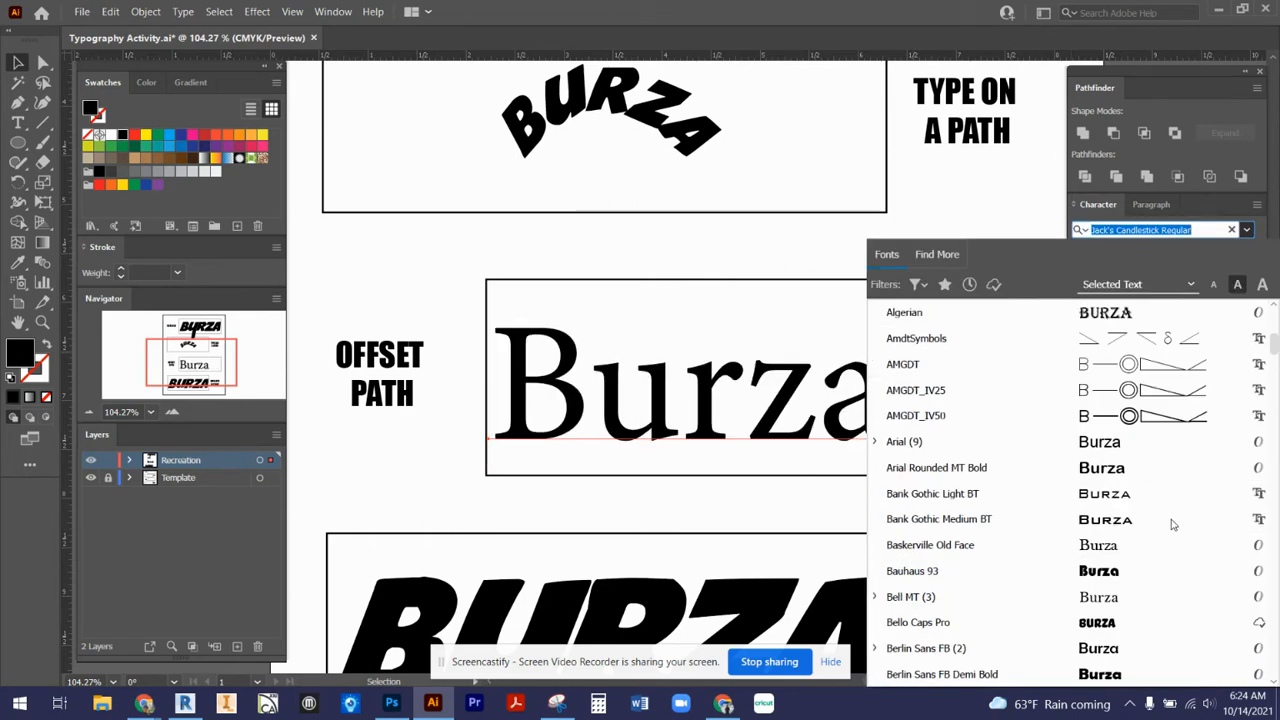
pyautogui.scroll(-3, 1170, 522)
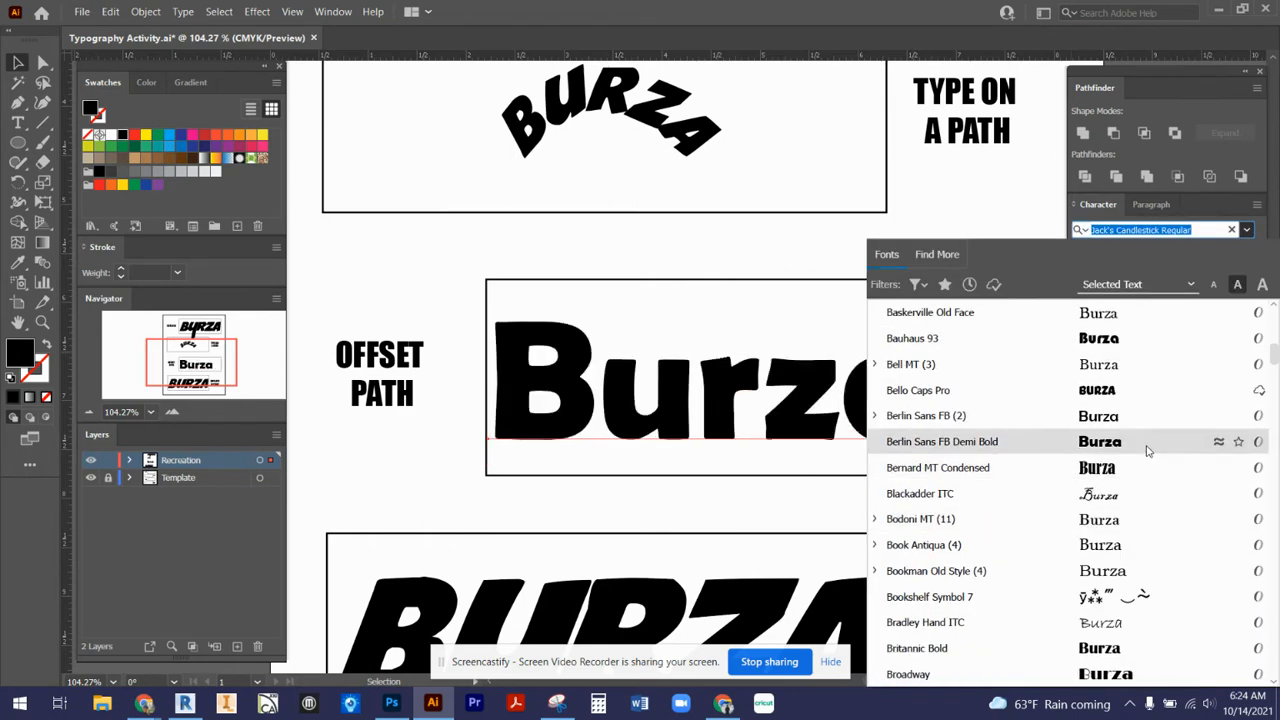
pyautogui.click(1130, 340)
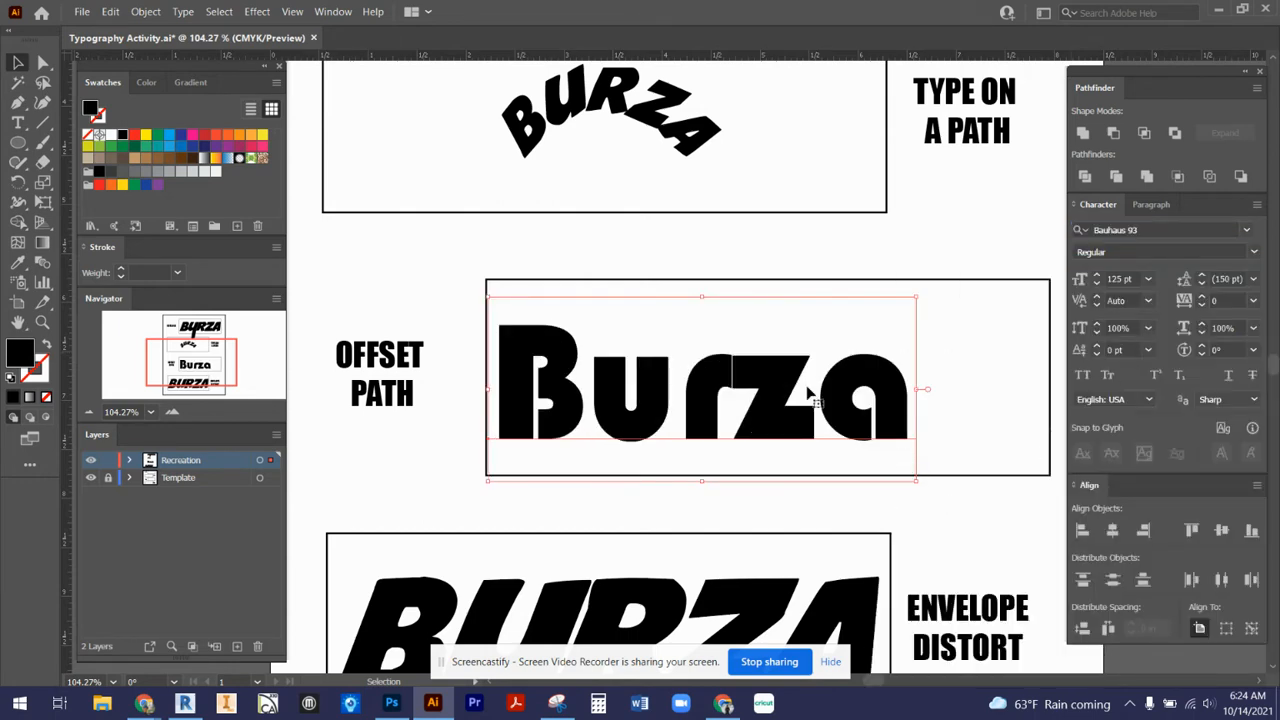
pyautogui.moveTo(774, 420); pyautogui.dragTo(836, 416)
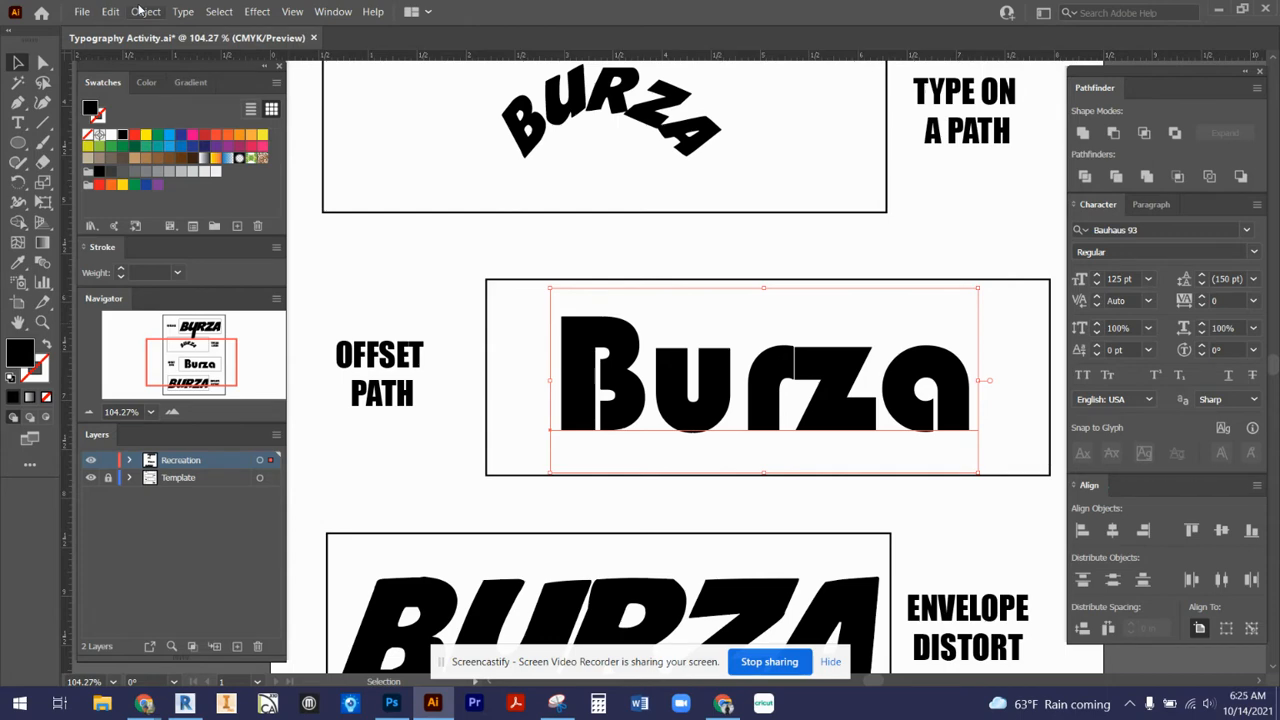
# - Check whether the Offset Path command is available for the live text, then deselect the text
pyautogui.click(145, 11)
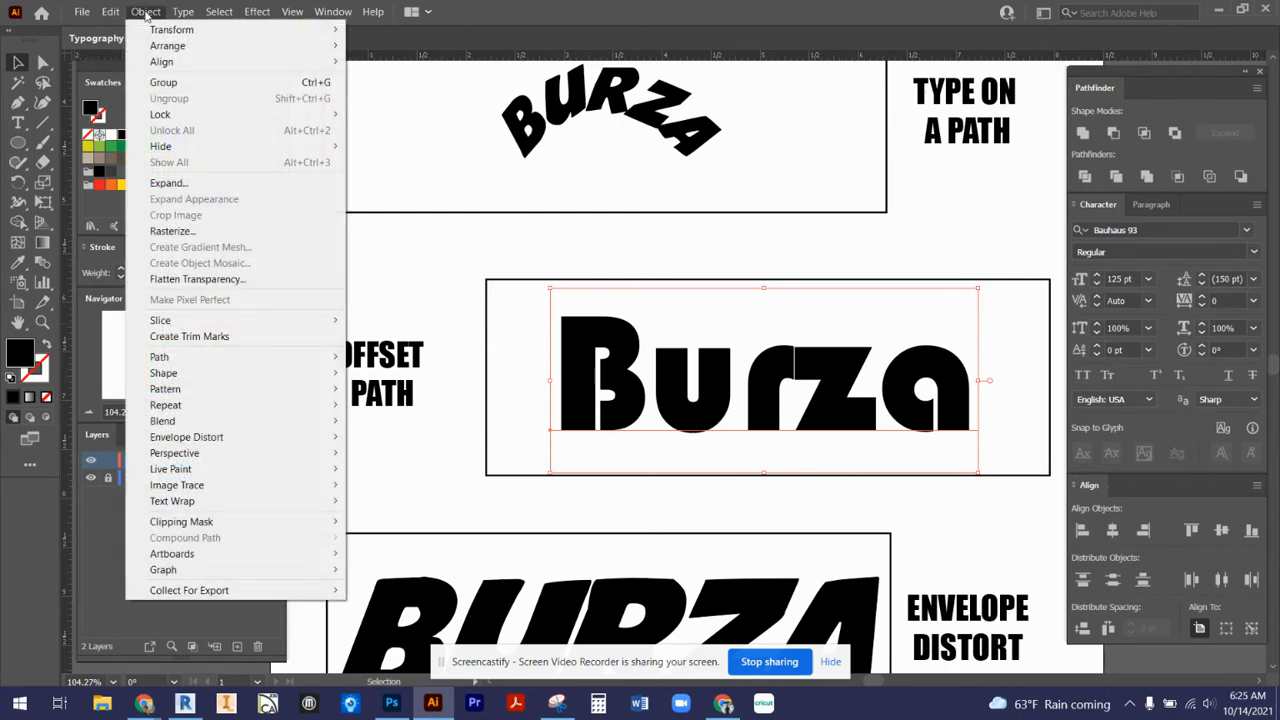
pyautogui.click(145, 11)
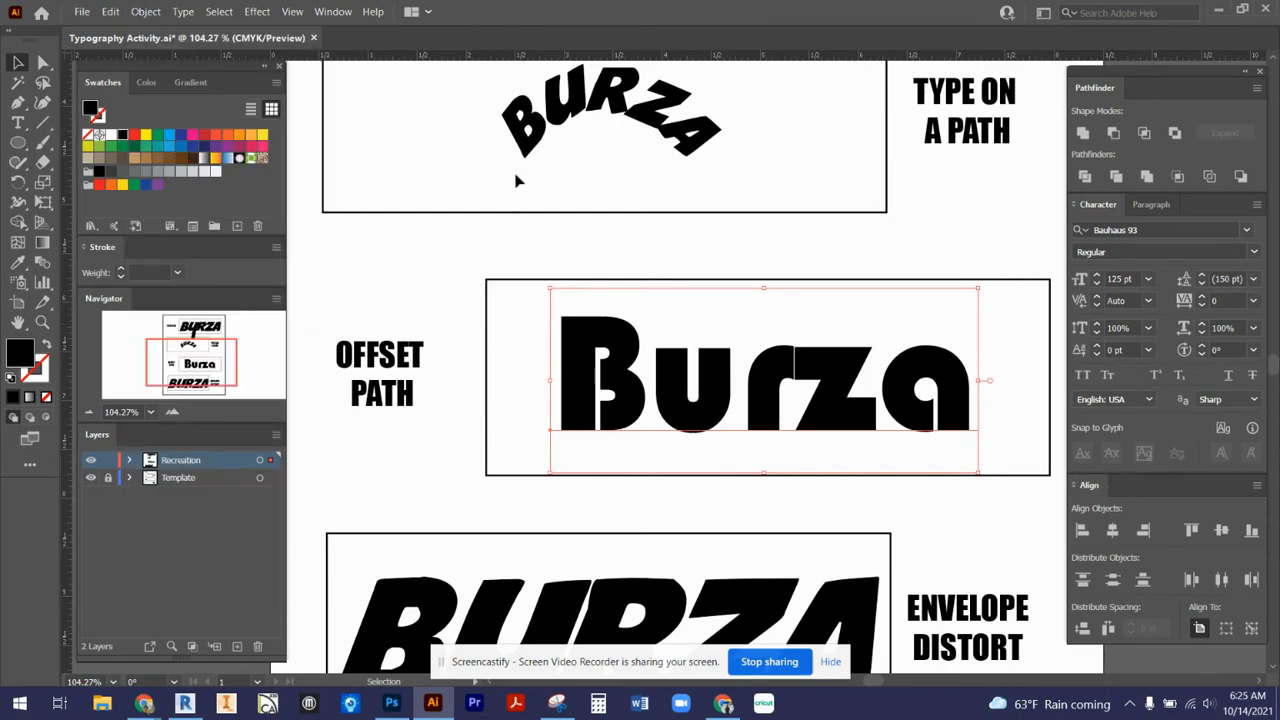
pyautogui.click(148, 11)
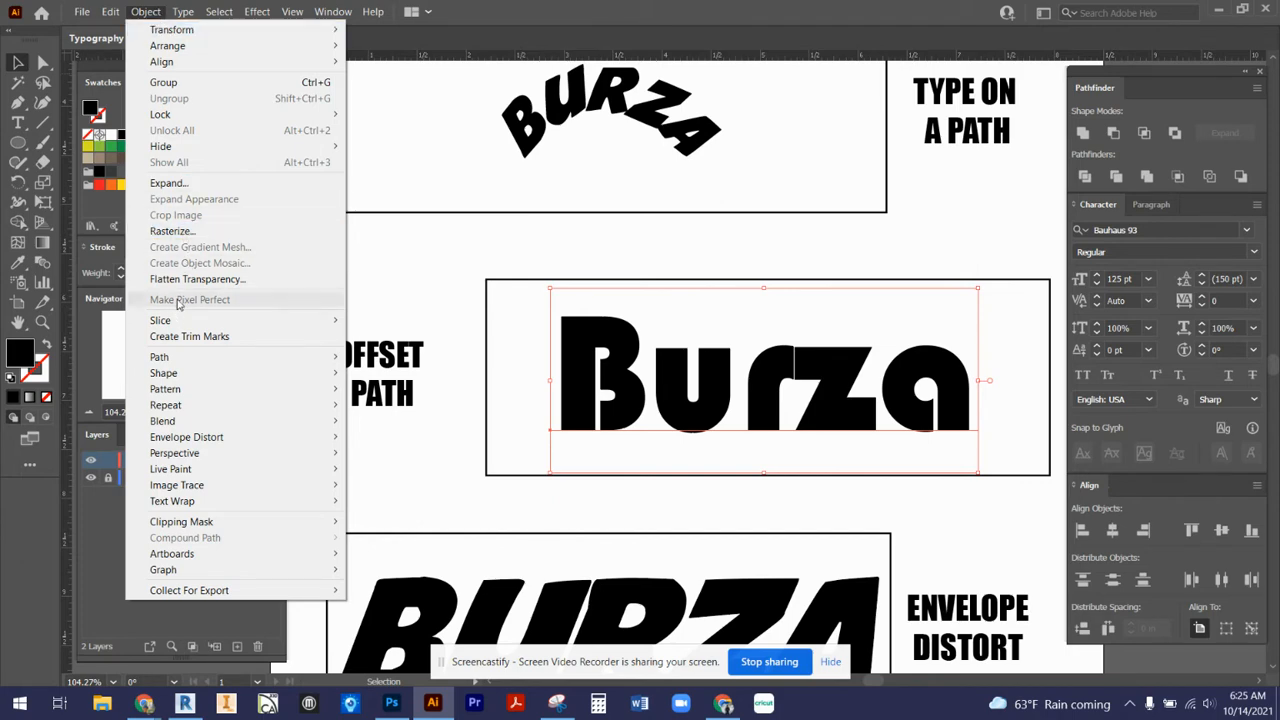
pyautogui.moveTo(208, 360)
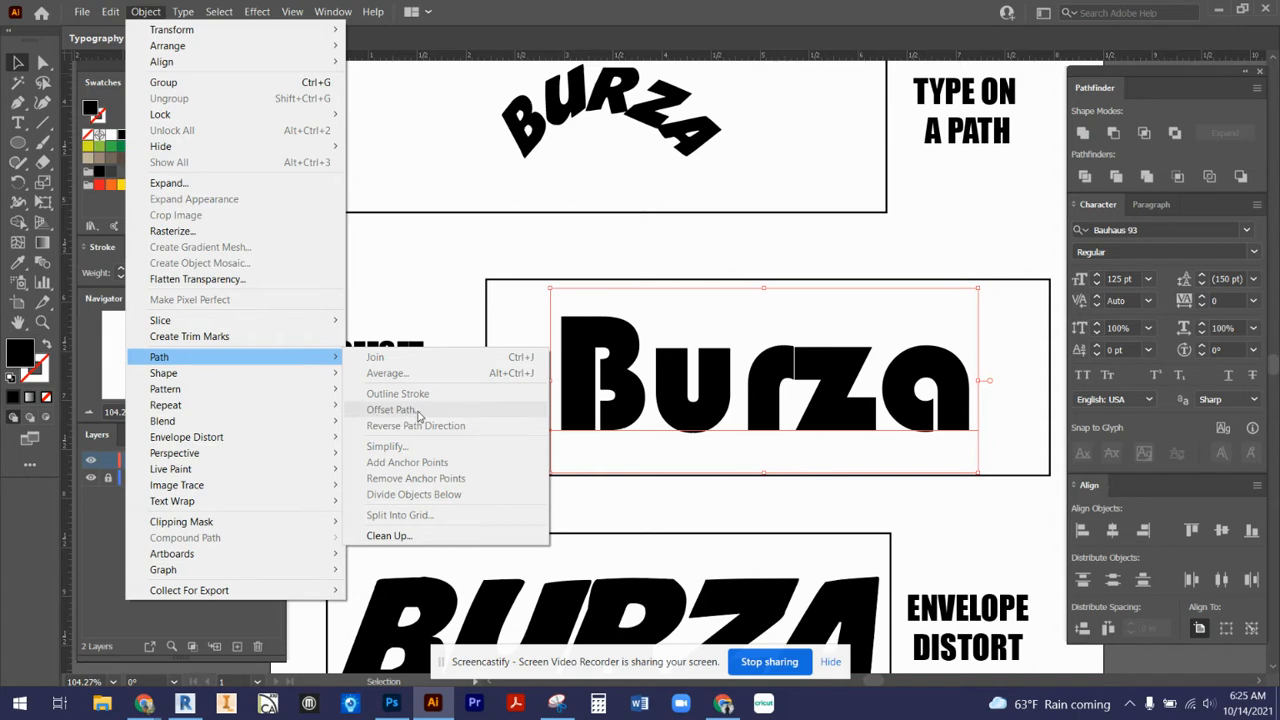
pyautogui.click(466, 259)
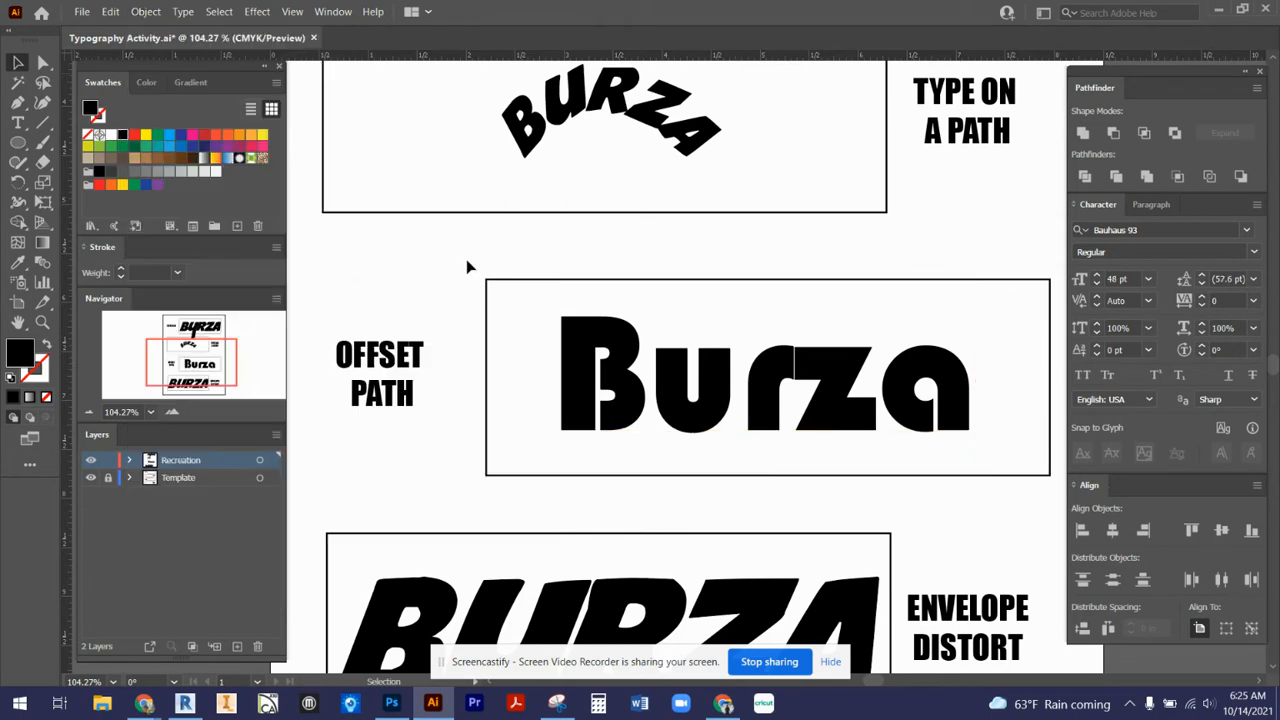
# - Test that the word in the Offset Path frame is live text by inserting stray letters and deleting them
pyautogui.press('t')
pyautogui.click(775, 393)
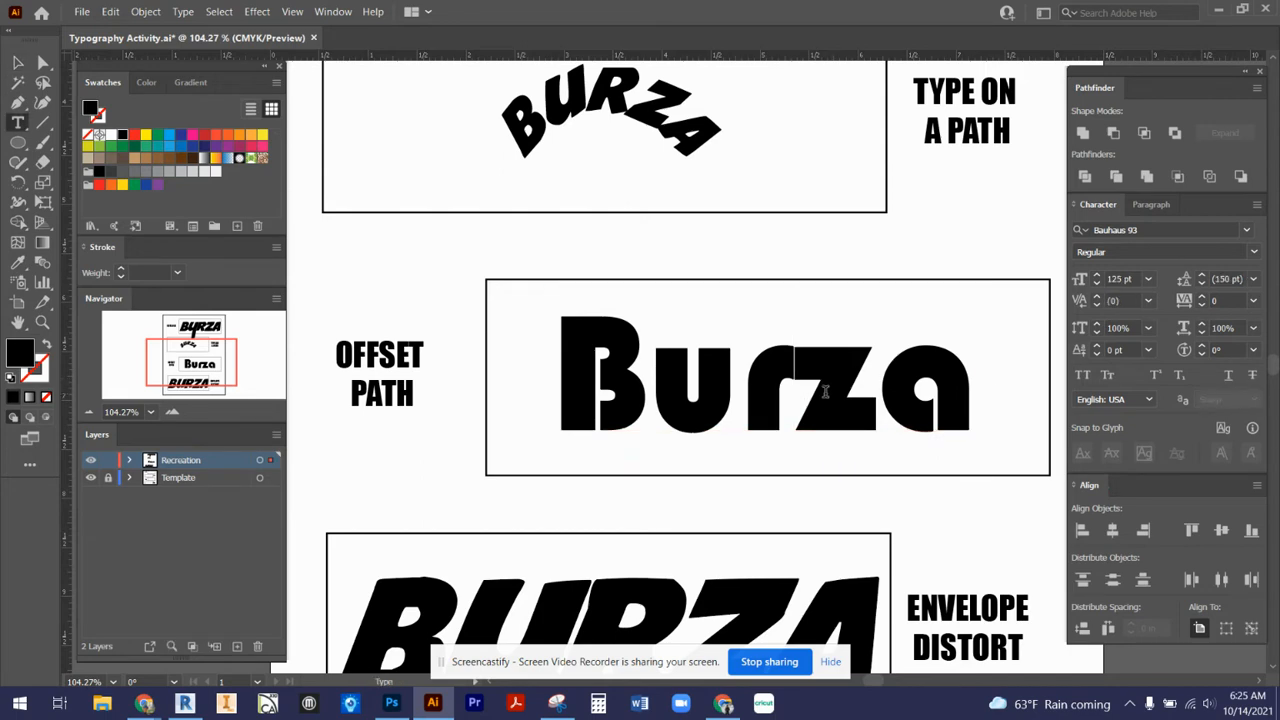
pyautogui.write('hf')
pyautogui.press('BackSpace')
pyautogui.press('BackSpace')
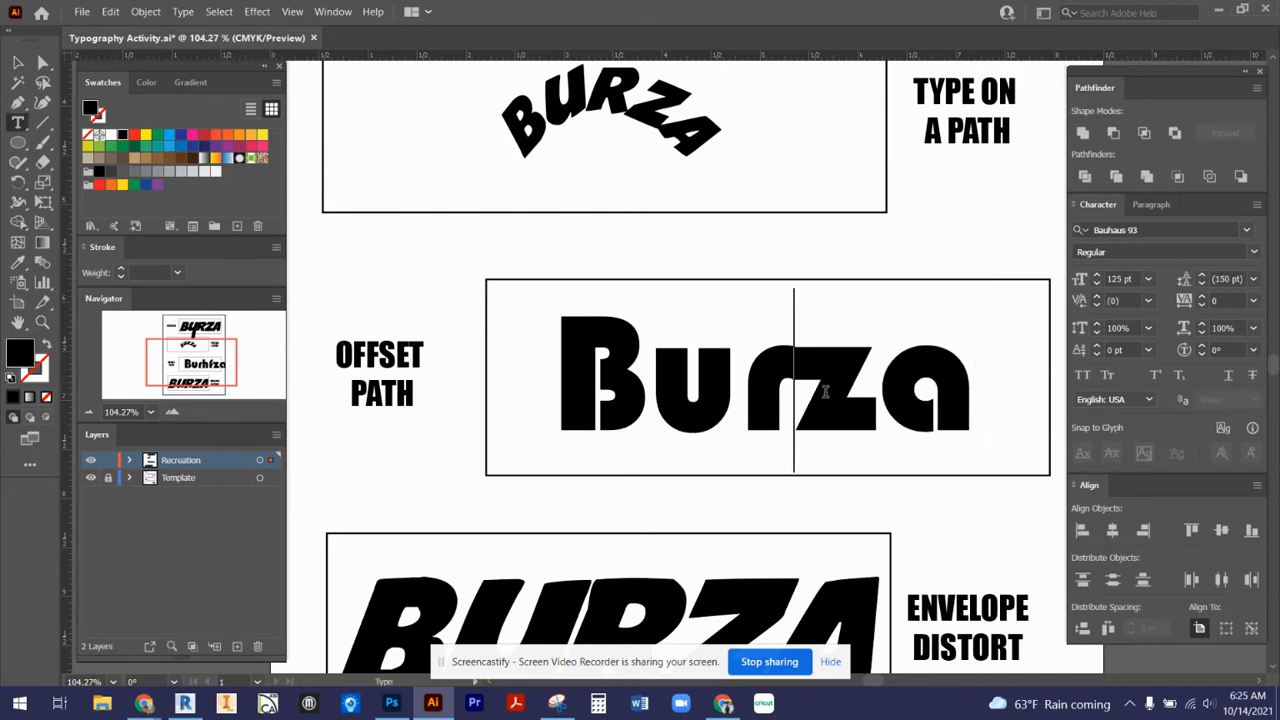
# - Convert the live text in the Offset Path frame to outlines
pyautogui.click(22, 64)
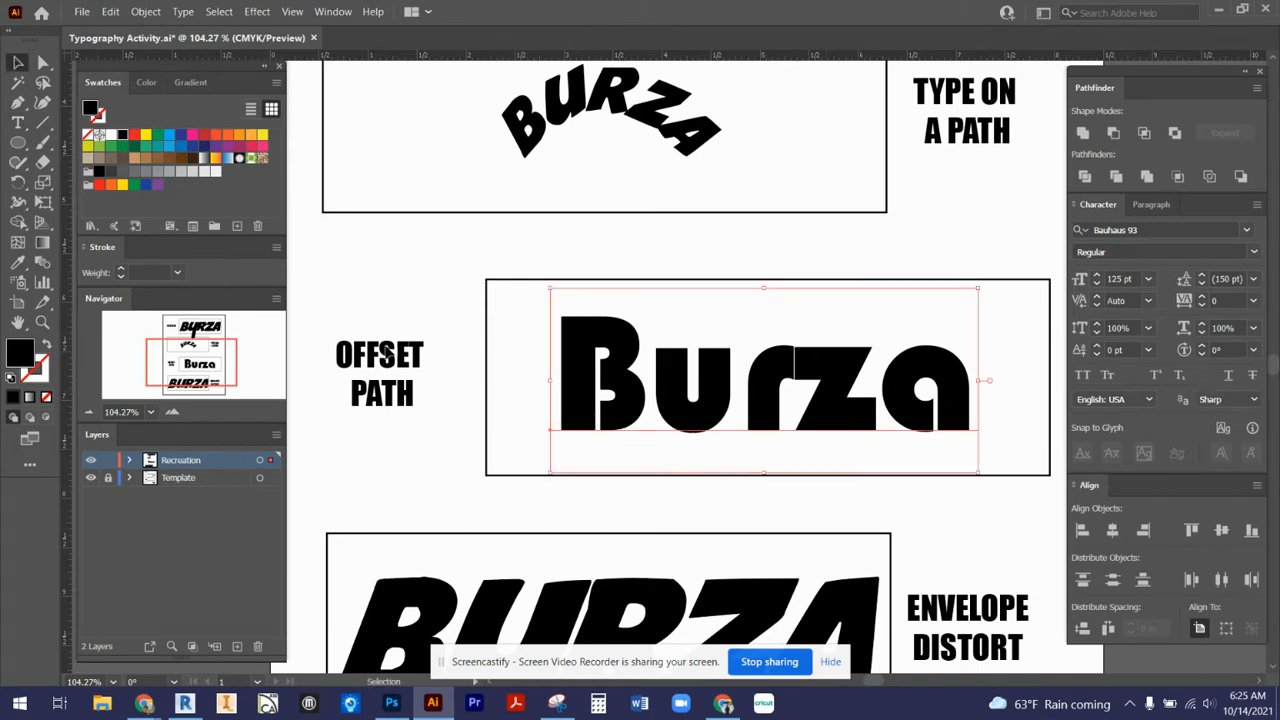
pyautogui.click(180, 11)
pyautogui.moveTo(302, 245)
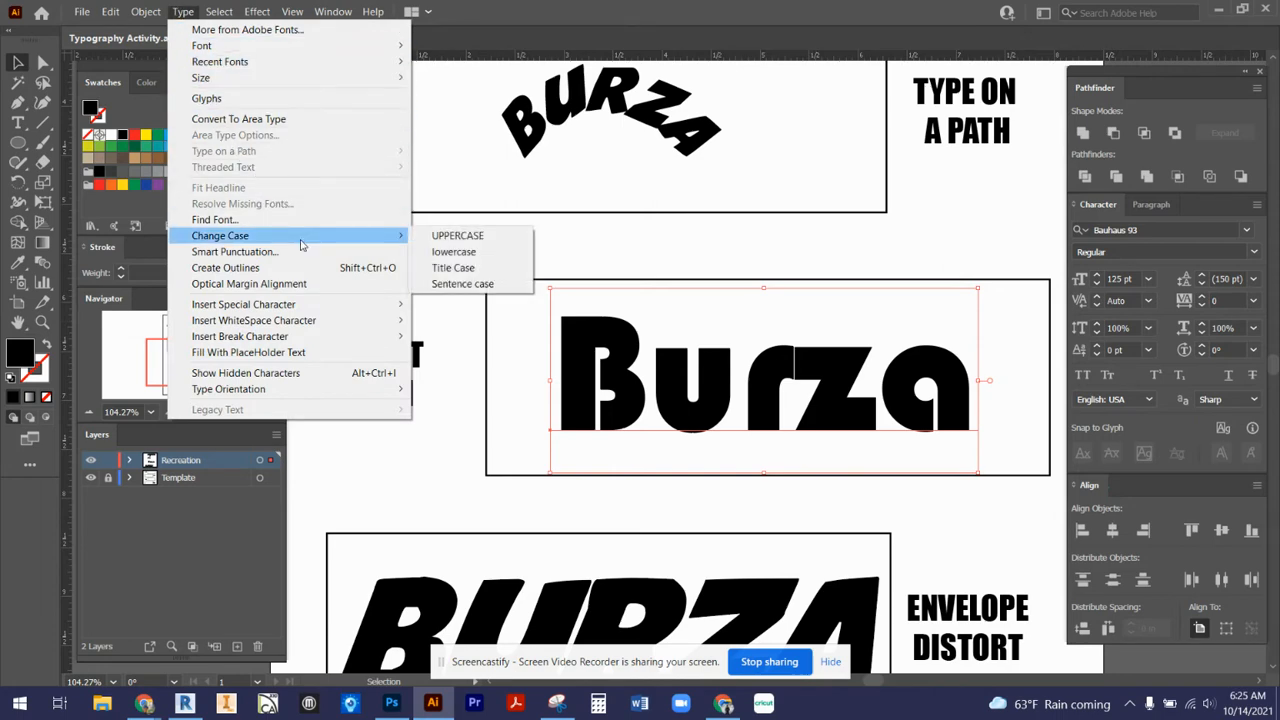
pyautogui.click(300, 267)
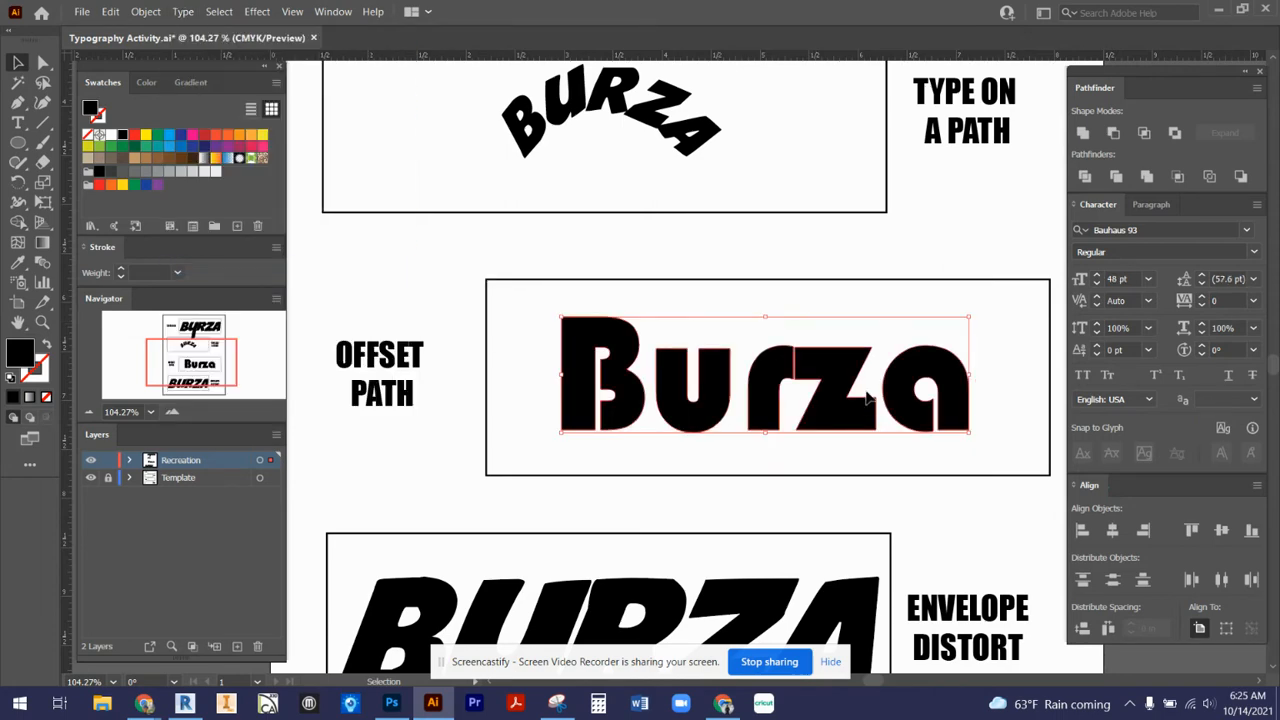
# - Examine the anchor points of the outlined letter B with the Direct Selection tool, then deselect it
pyautogui.click(882, 458)
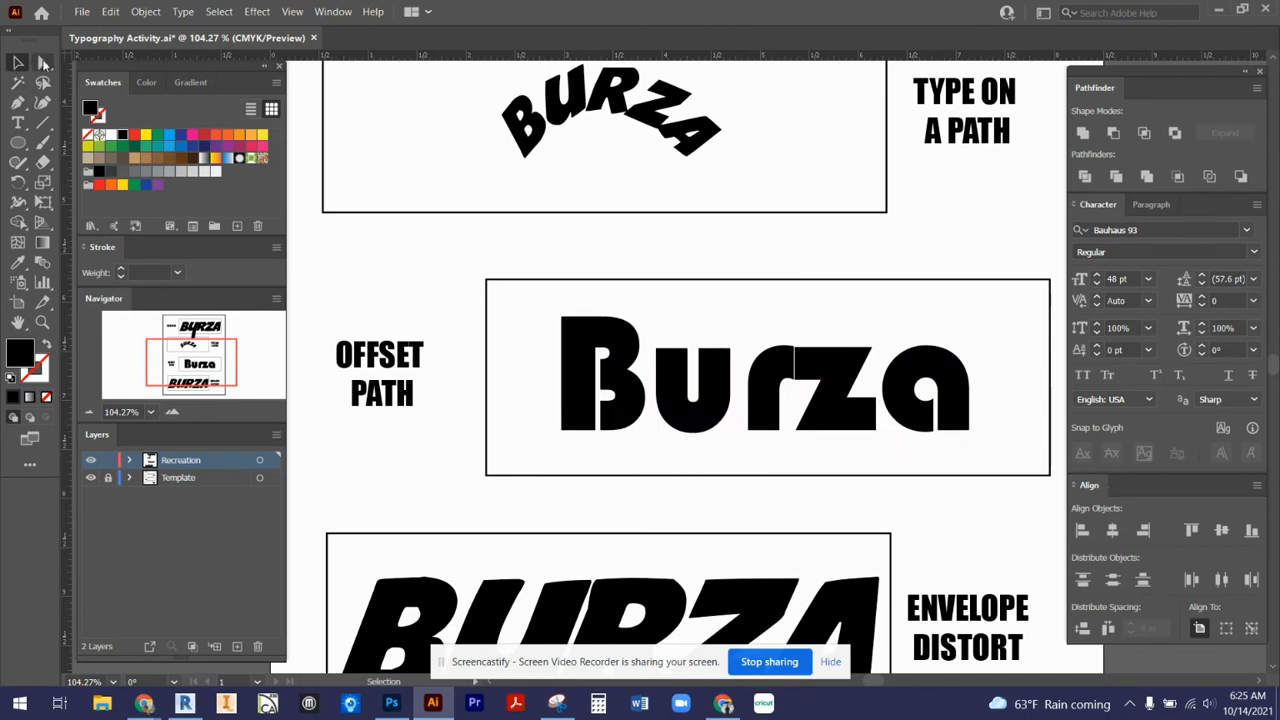
pyautogui.click(44, 63)
pyautogui.click(574, 338)
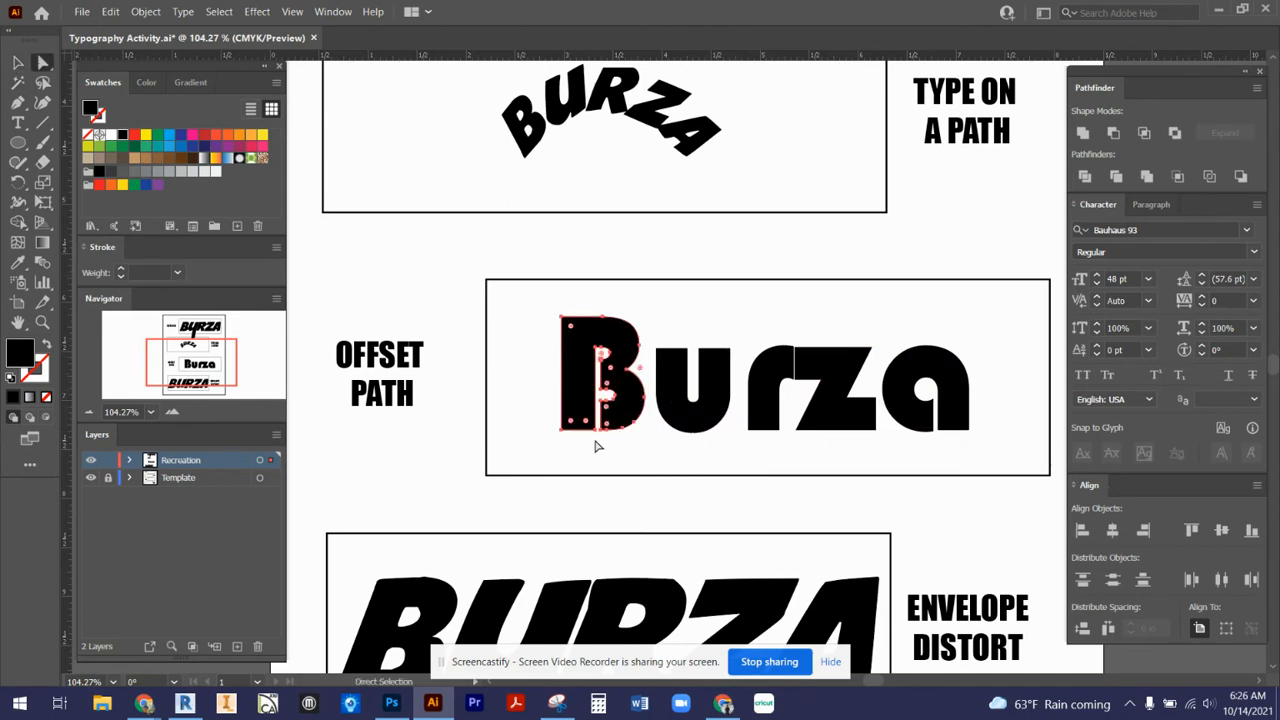
pyautogui.click(462, 300)
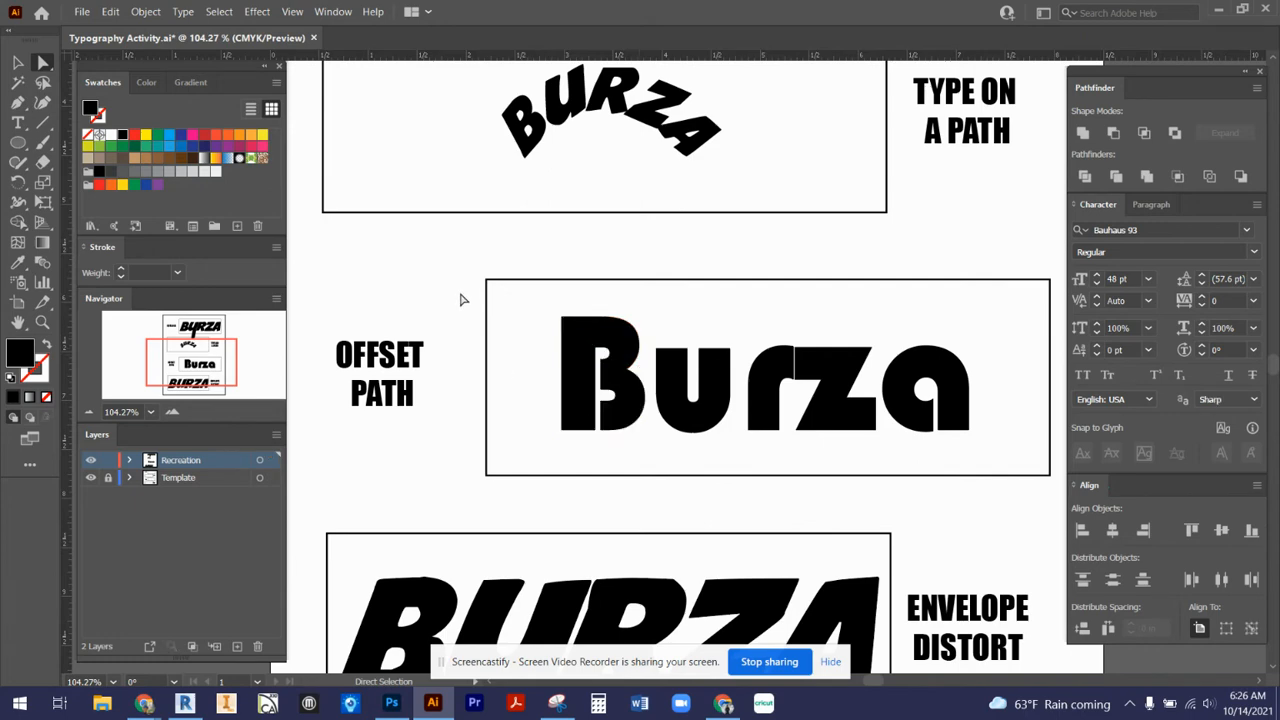
# - Open Offset Path for the whole outlined word and compare the artwork with the preview off and on
pyautogui.press('v')
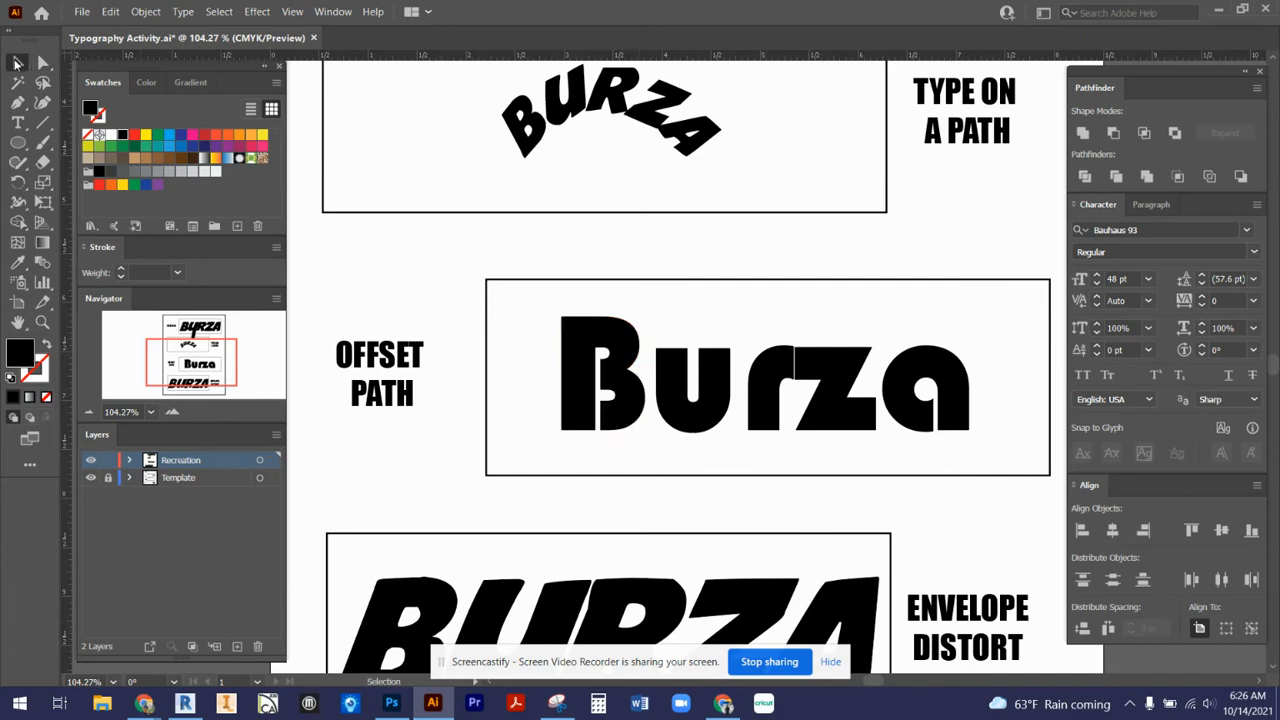
pyautogui.click(632, 372)
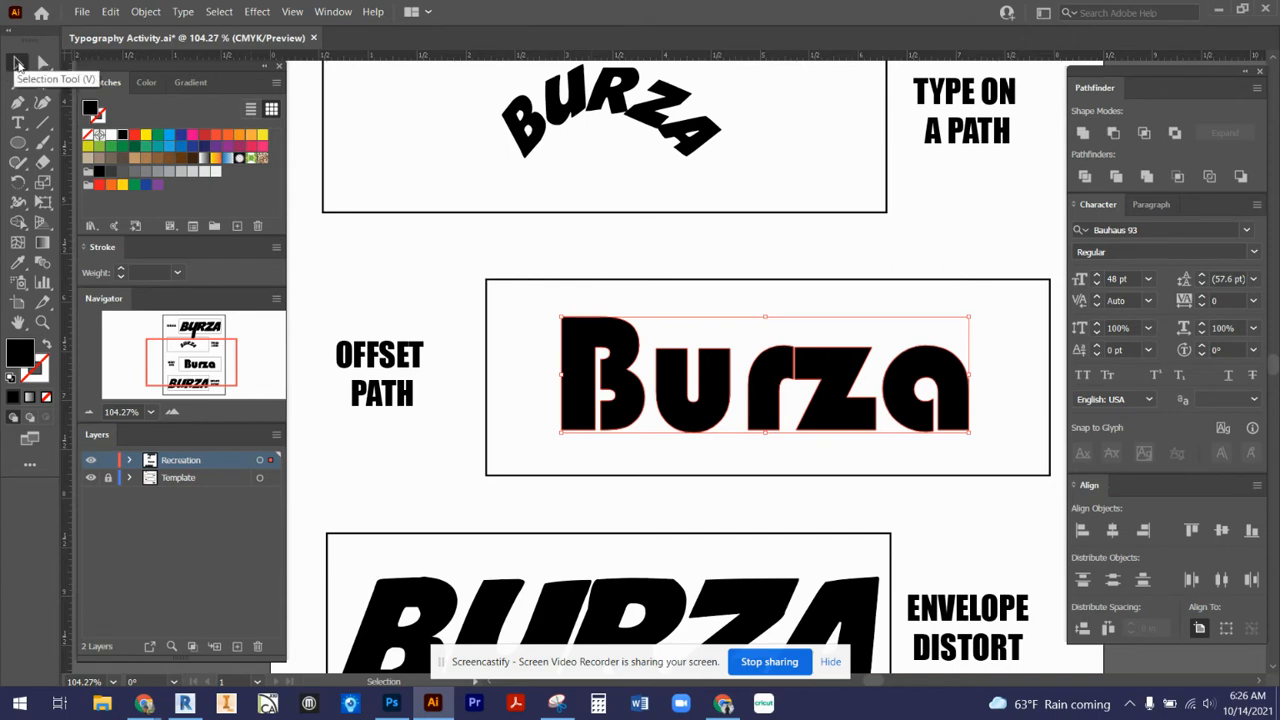
pyautogui.click(148, 11)
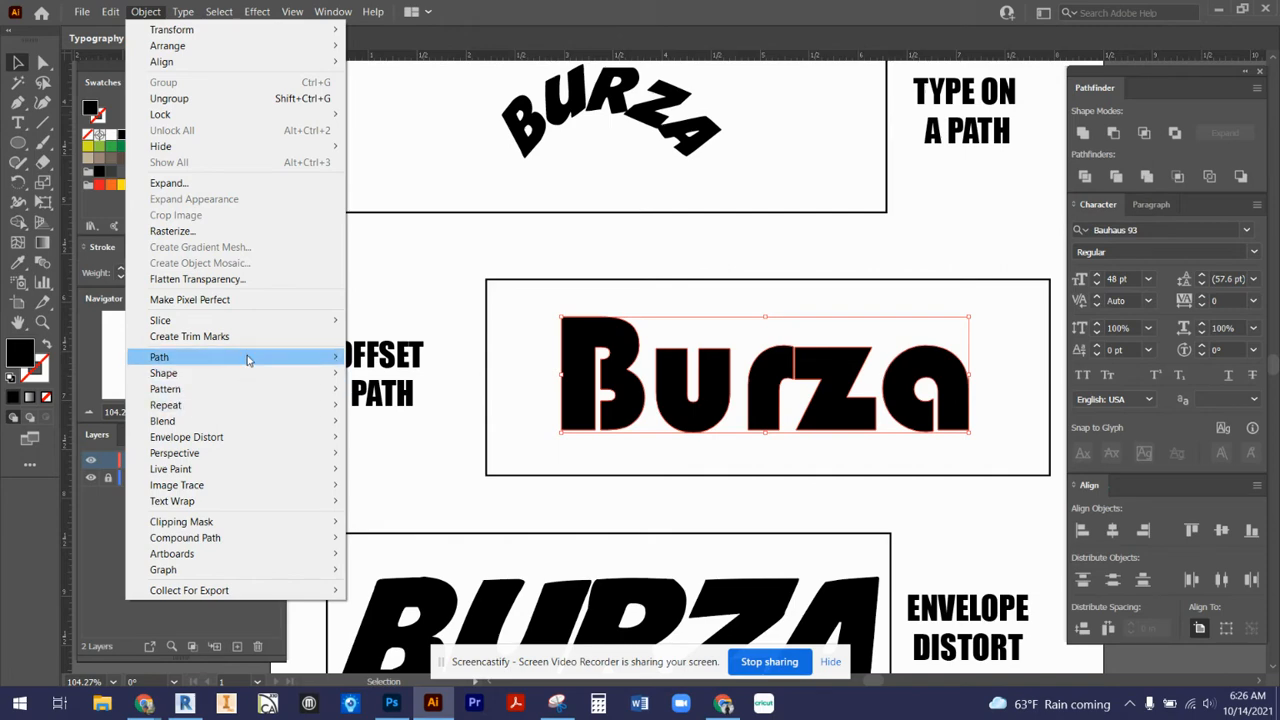
pyautogui.moveTo(254, 359)
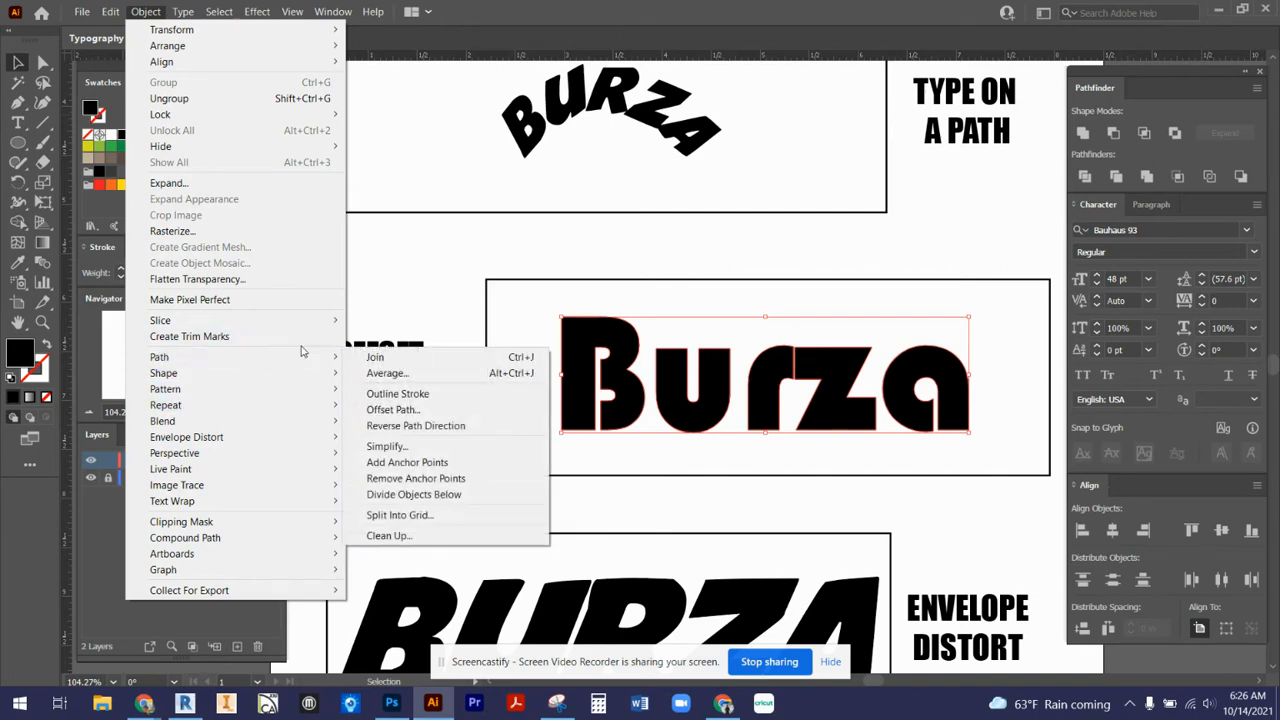
pyautogui.click(393, 413)
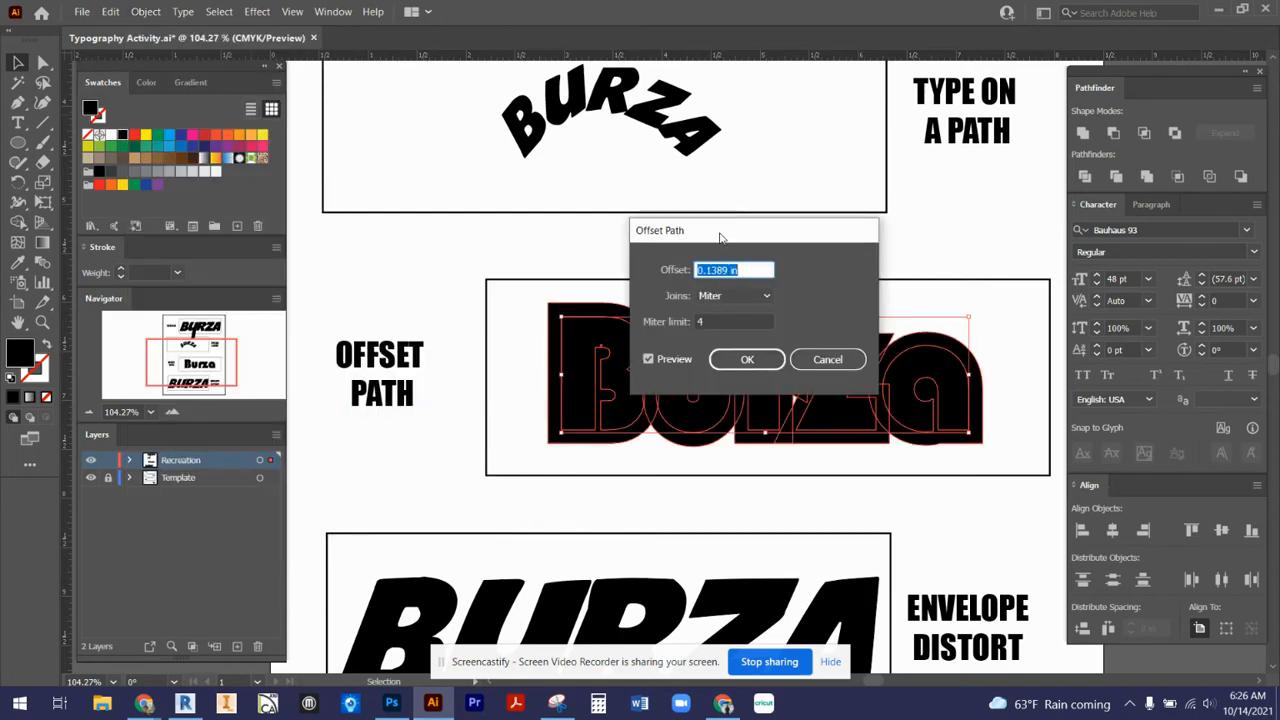
pyautogui.moveTo(722, 237); pyautogui.dragTo(785, 117)
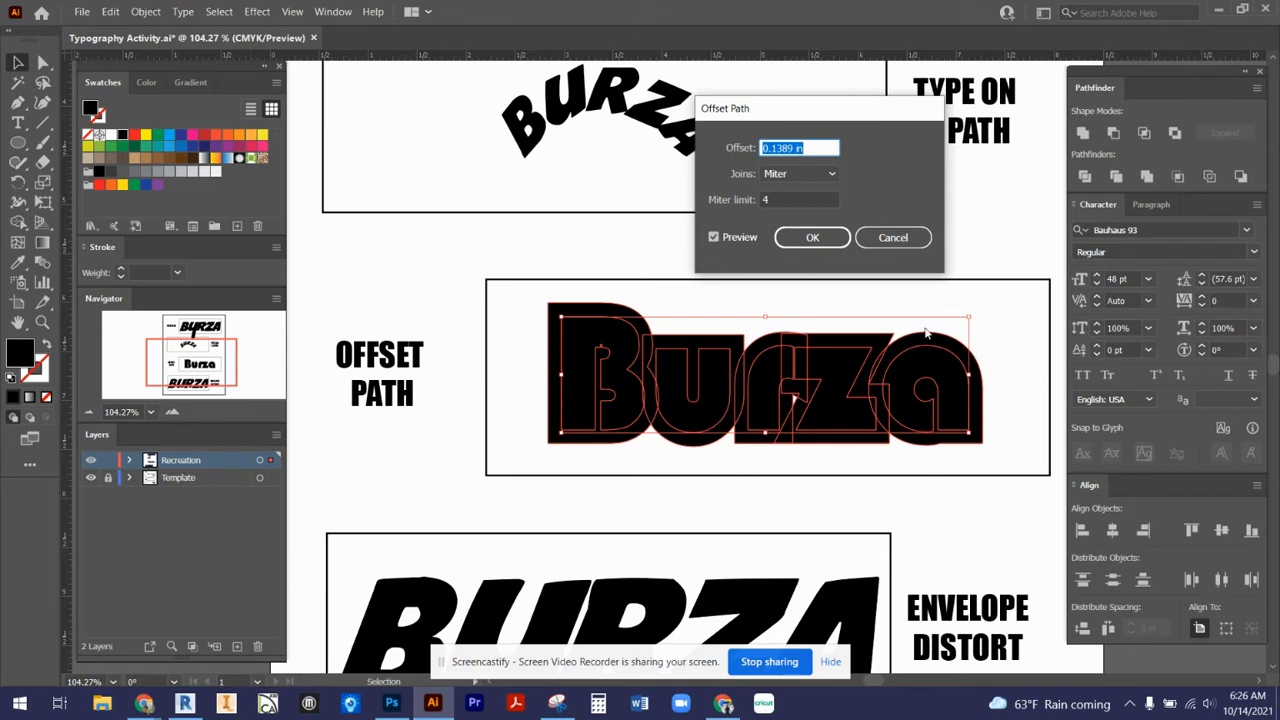
pyautogui.click(714, 237)
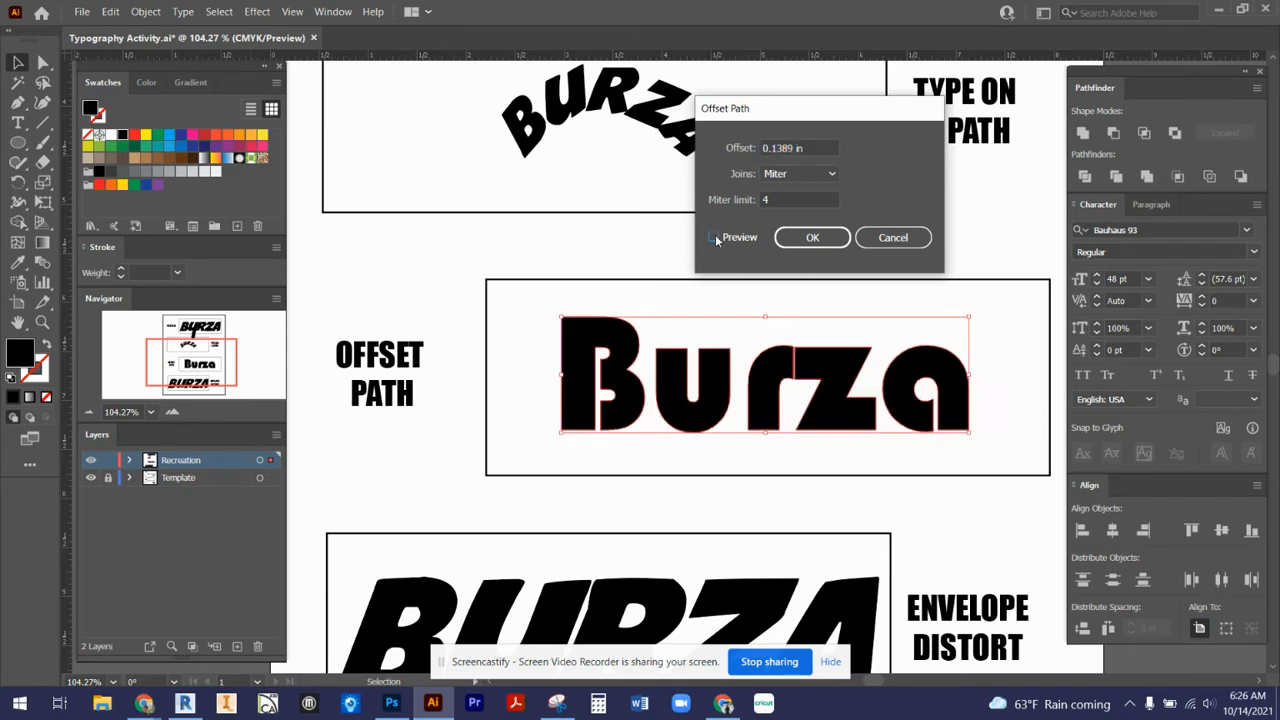
pyautogui.click(714, 237)
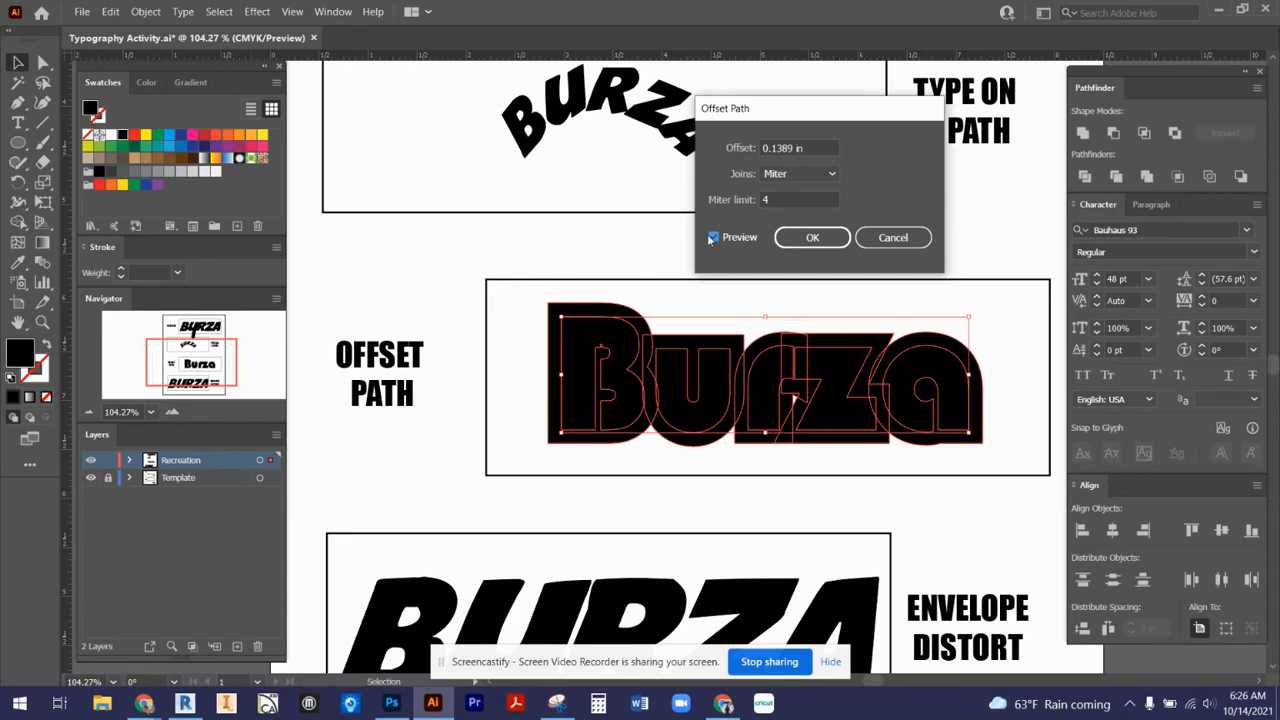
# - Set the offset to 0.05 in, keep Miter joins, and apply the offset to the outlined word
pyautogui.moveTo(795, 148); pyautogui.dragTo(771, 148)
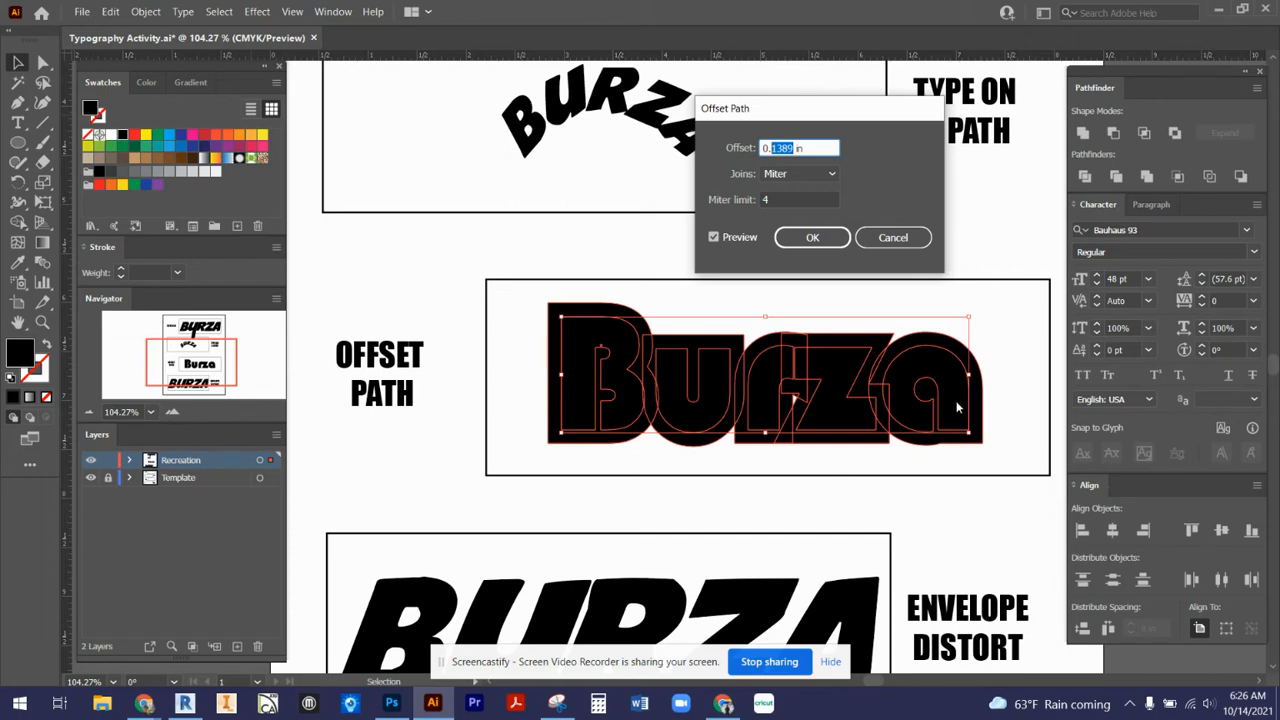
pyautogui.write('05')
pyautogui.click(714, 238)
pyautogui.click(714, 238)
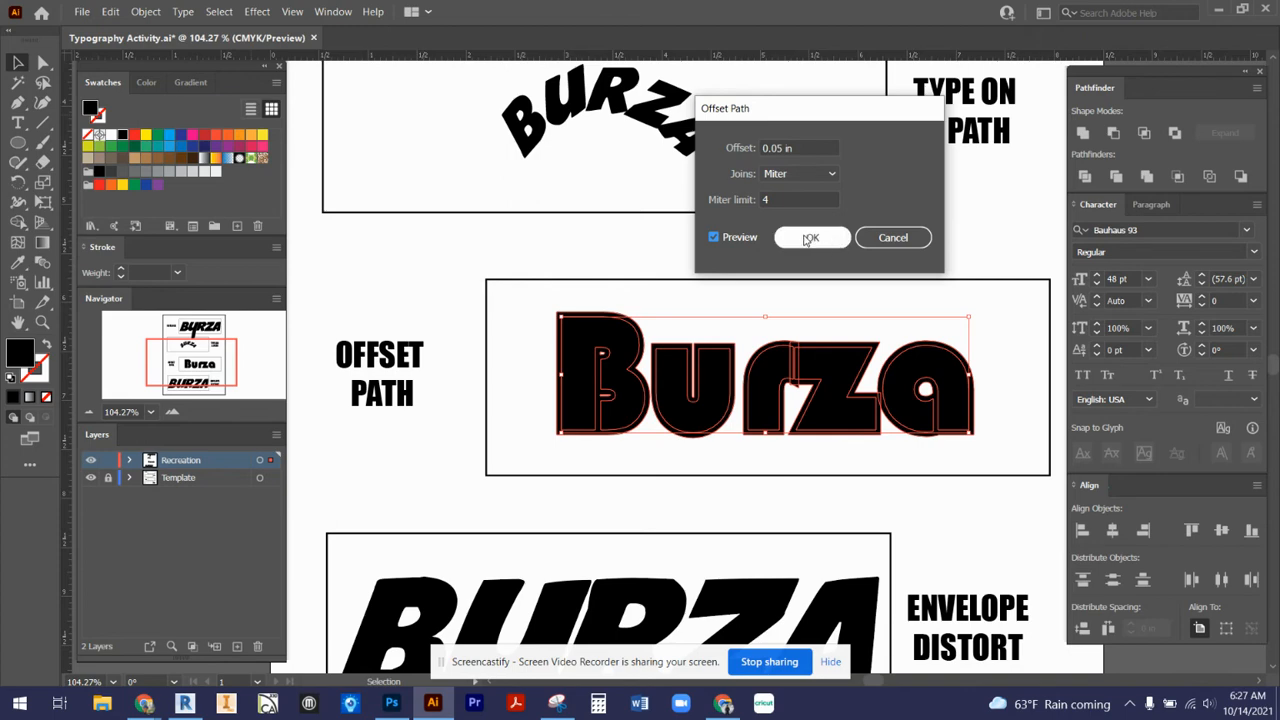
pyautogui.click(830, 174)
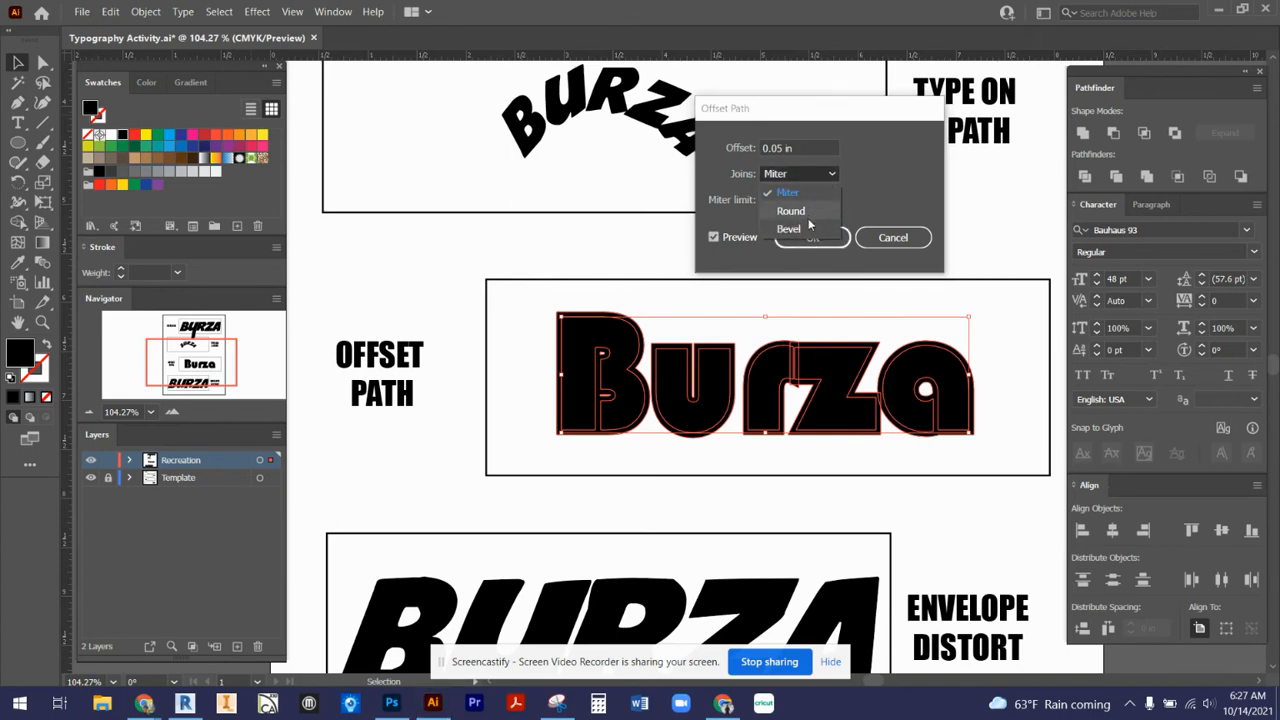
pyautogui.click(832, 173)
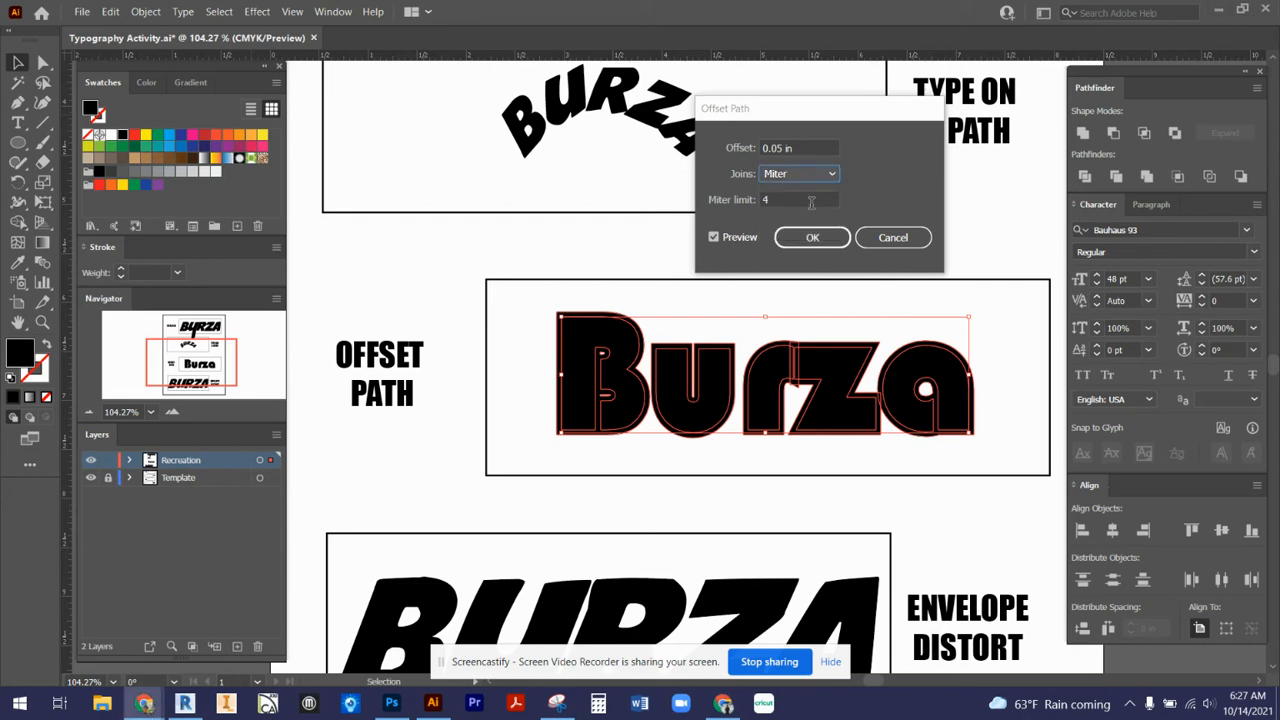
pyautogui.click(811, 238)
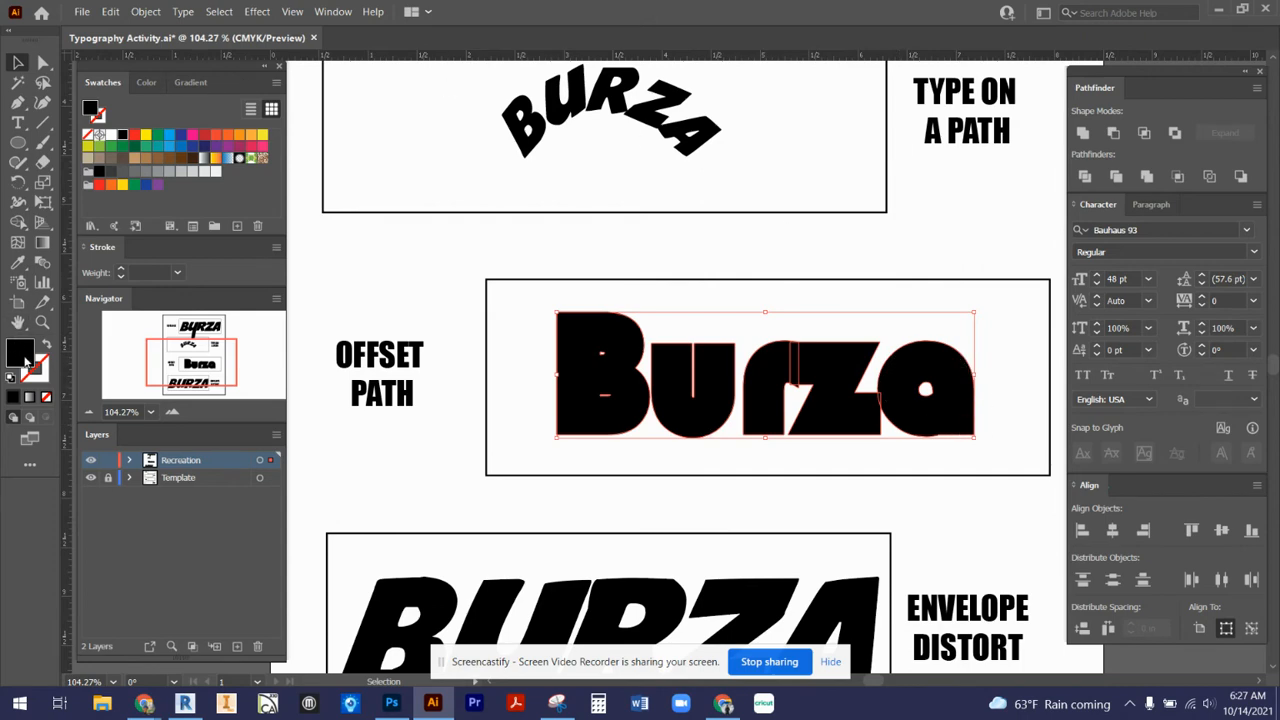
# - Fill the new offset shapes behind the lettering with yellow and deselect them
pyautogui.click(262, 136)
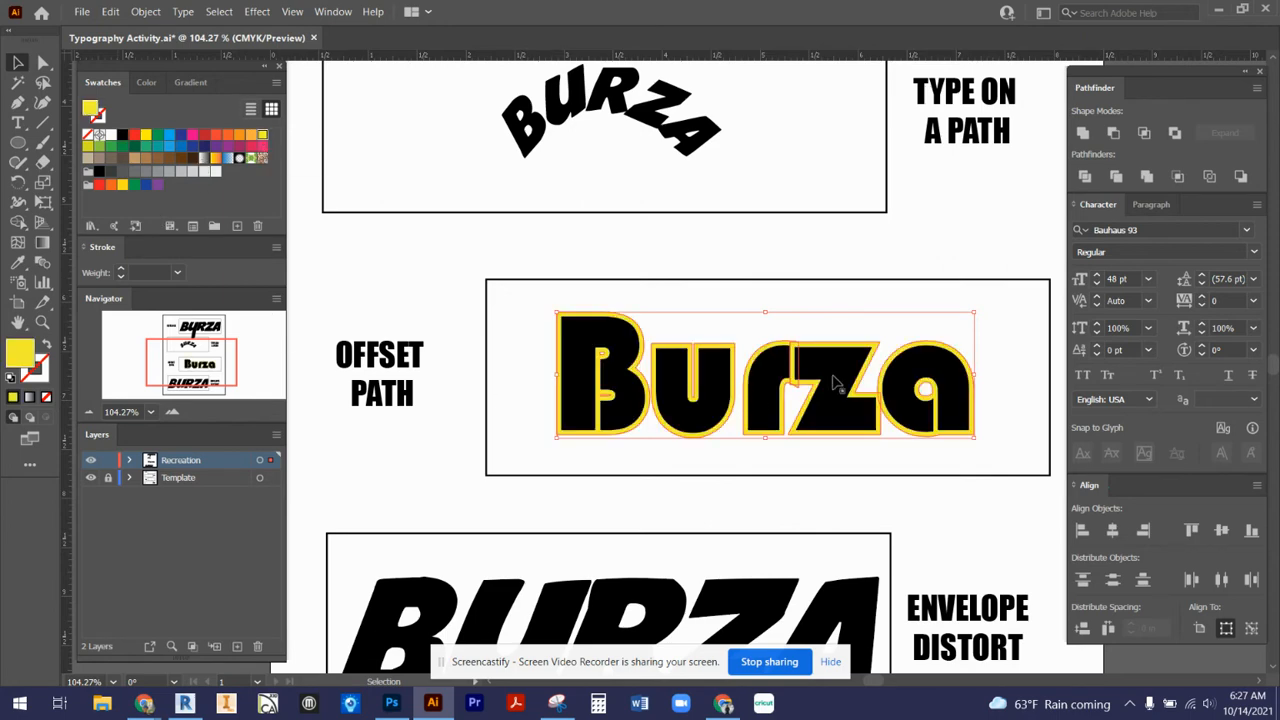
pyautogui.click(1035, 448)
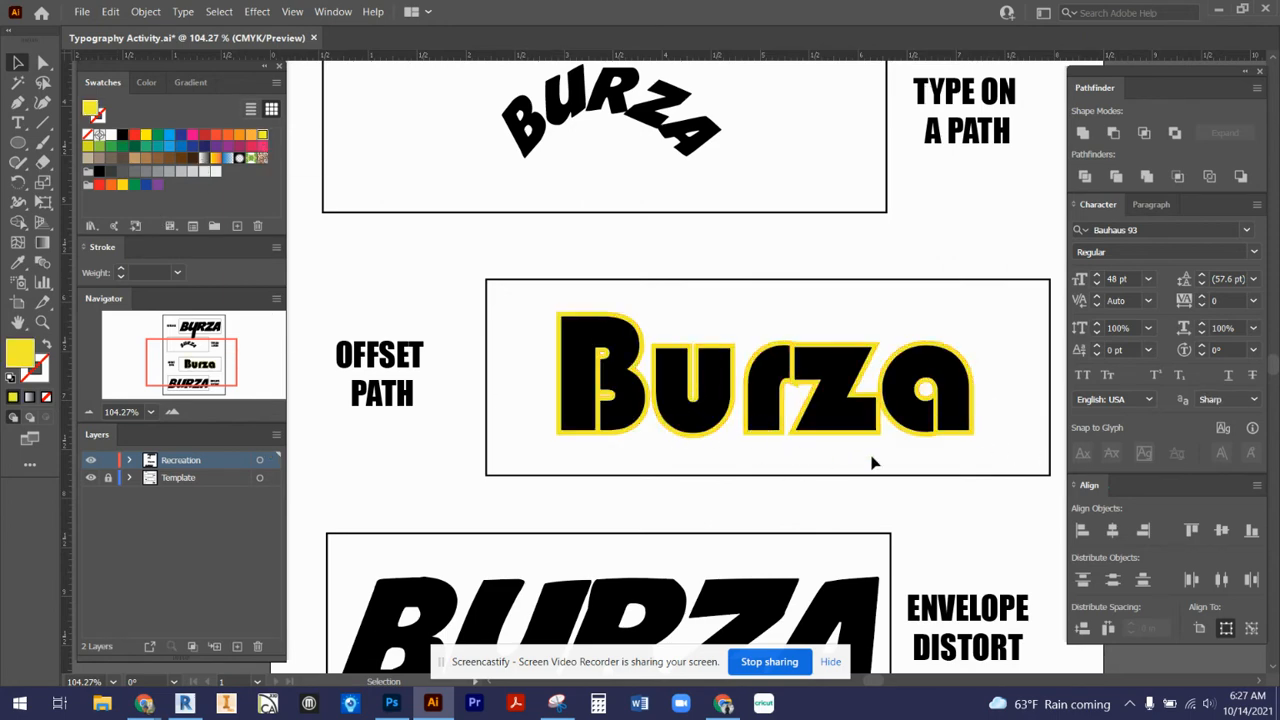
# - Expand the Recreation layer and the outlined word's group to show its individual letter and offset shapes
pyautogui.click(128, 461)
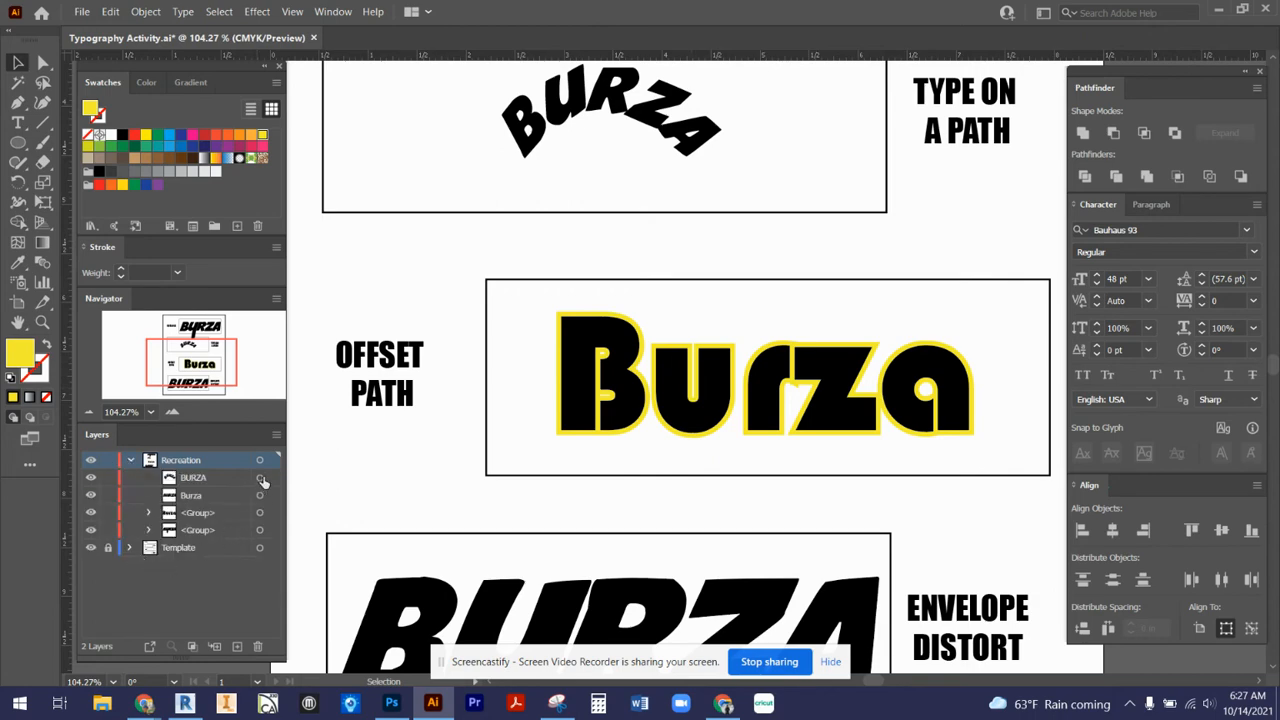
pyautogui.click(866, 420)
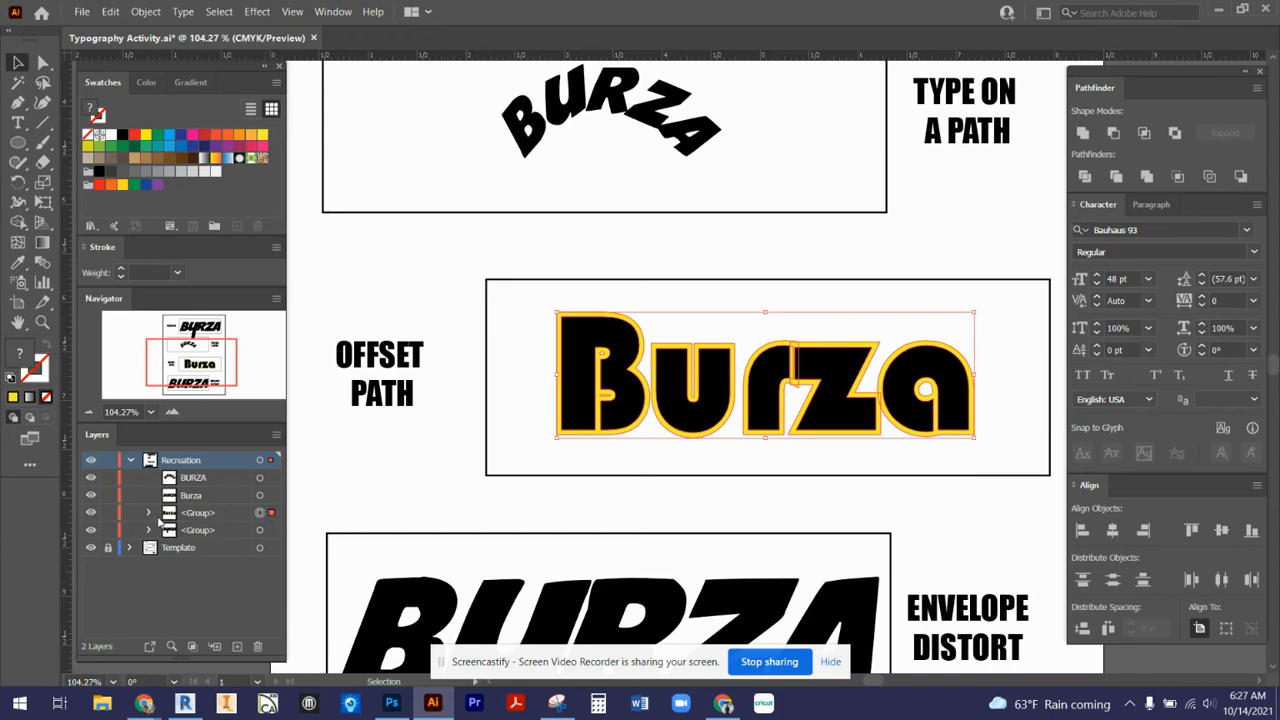
pyautogui.click(148, 513)
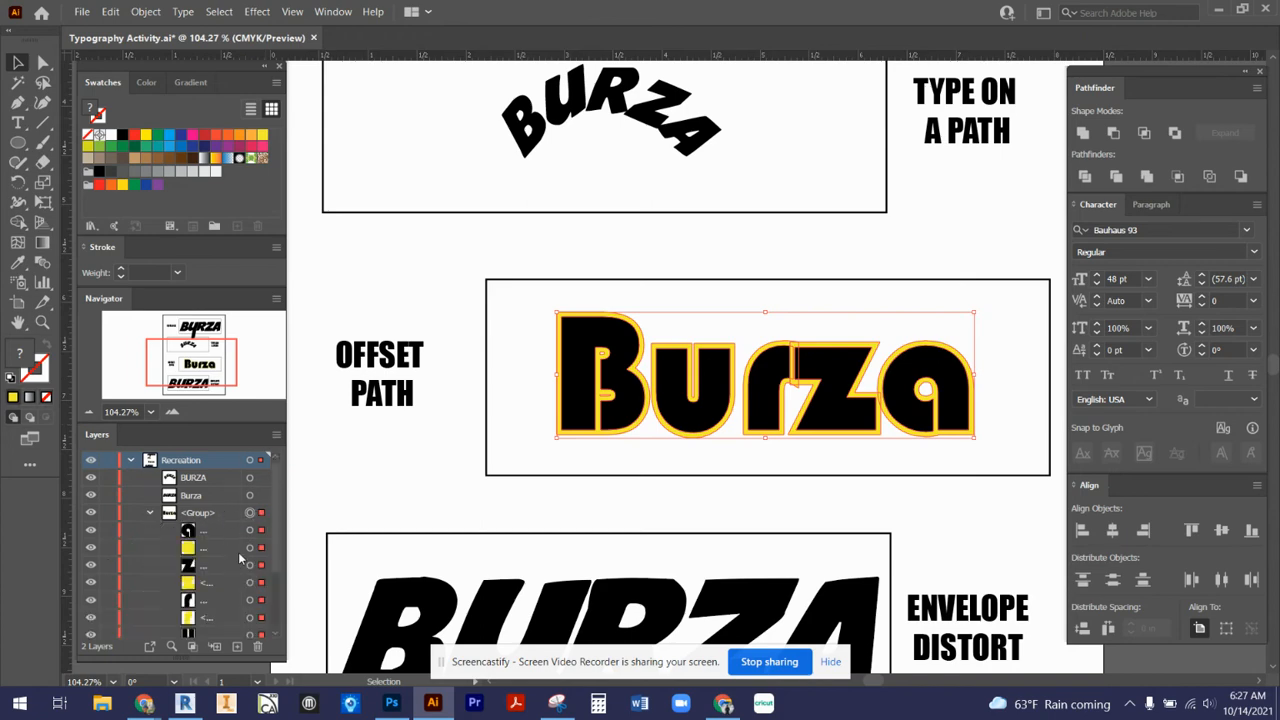
# - Directly select the lower end of the final letter a's stem with its yellow offset and stretch it down below the frame
pyautogui.scroll(-2, 240, 558)
pyautogui.scroll(-2, 235, 527)
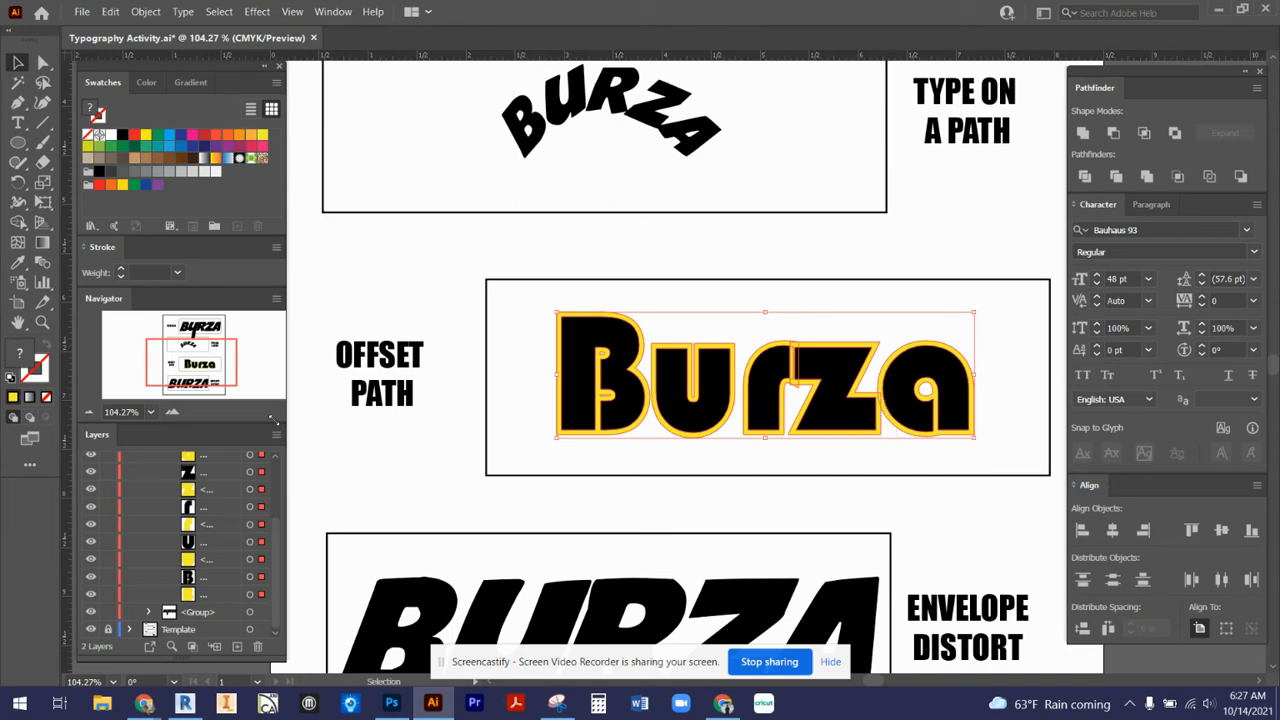
pyautogui.click(515, 450)
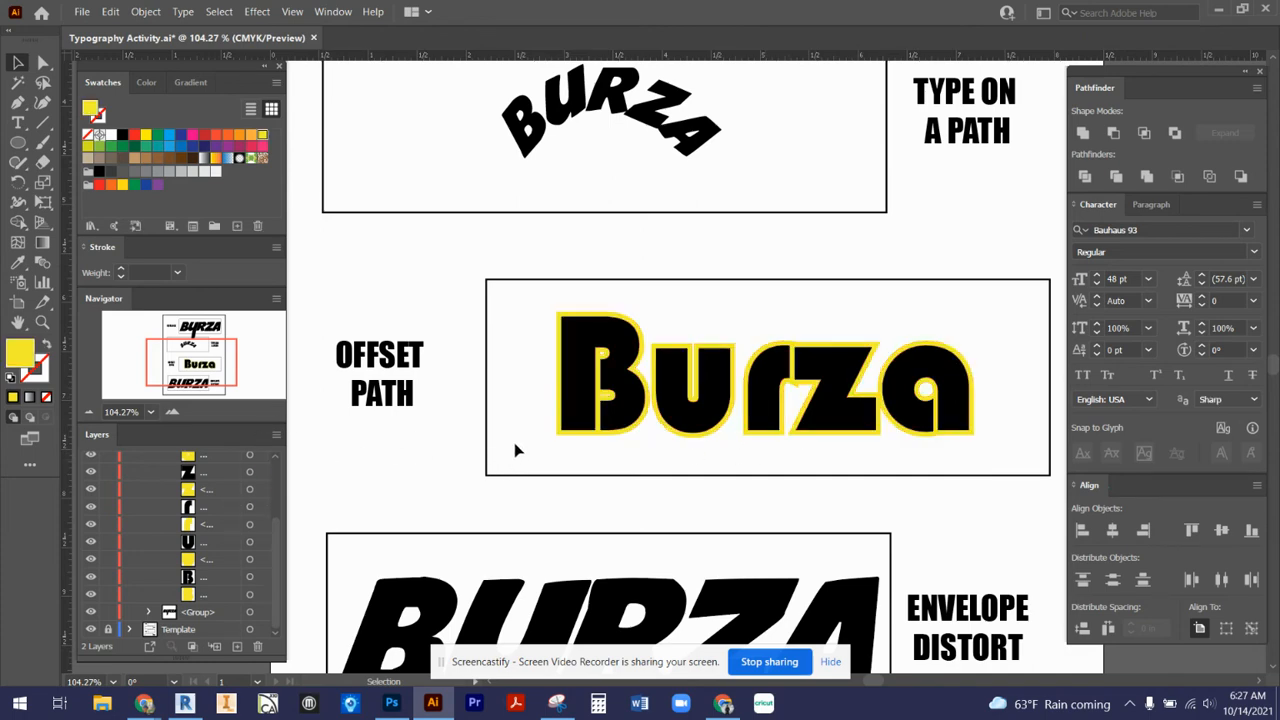
pyautogui.click(42, 62)
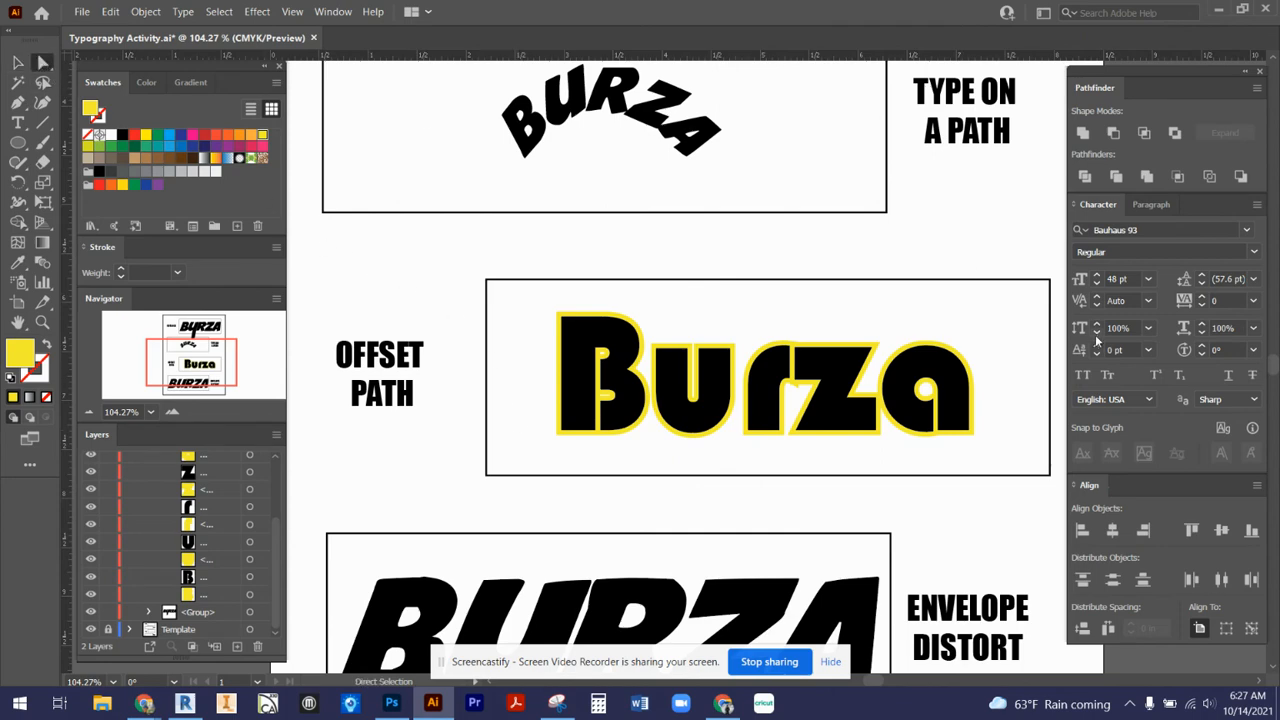
pyautogui.moveTo(981, 425); pyautogui.dragTo(963, 520)
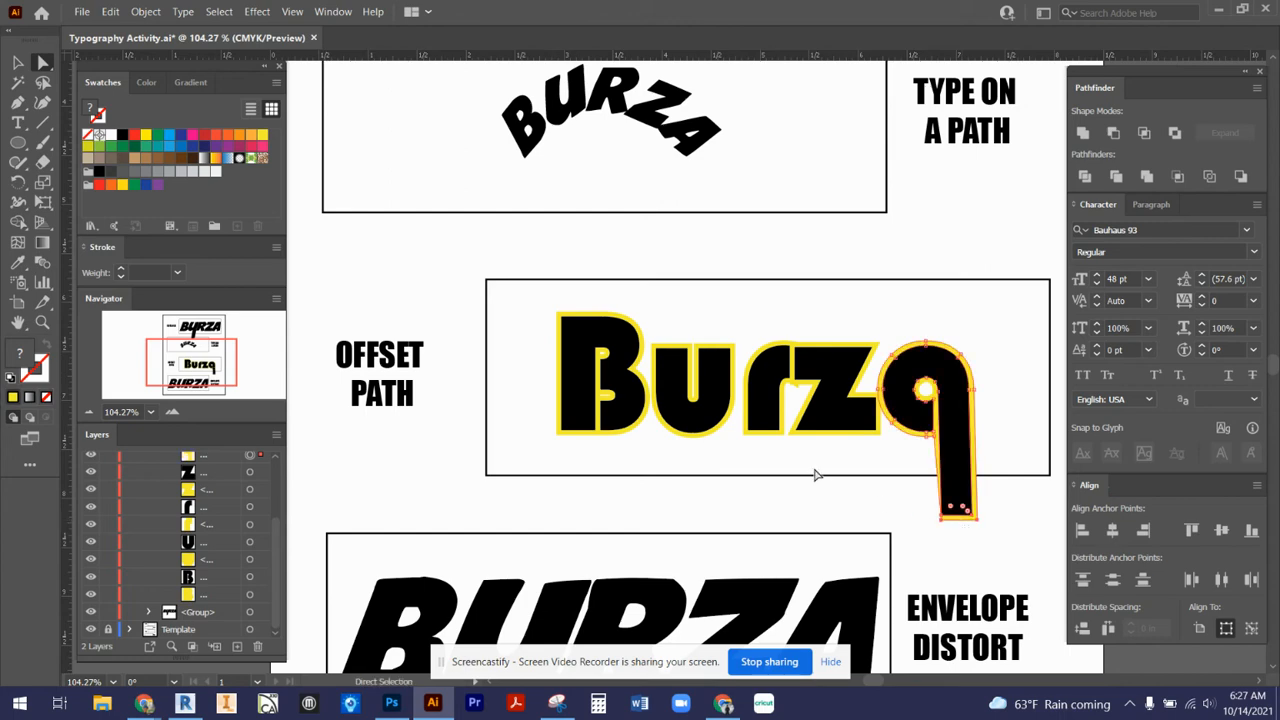
pyautogui.click(815, 471)
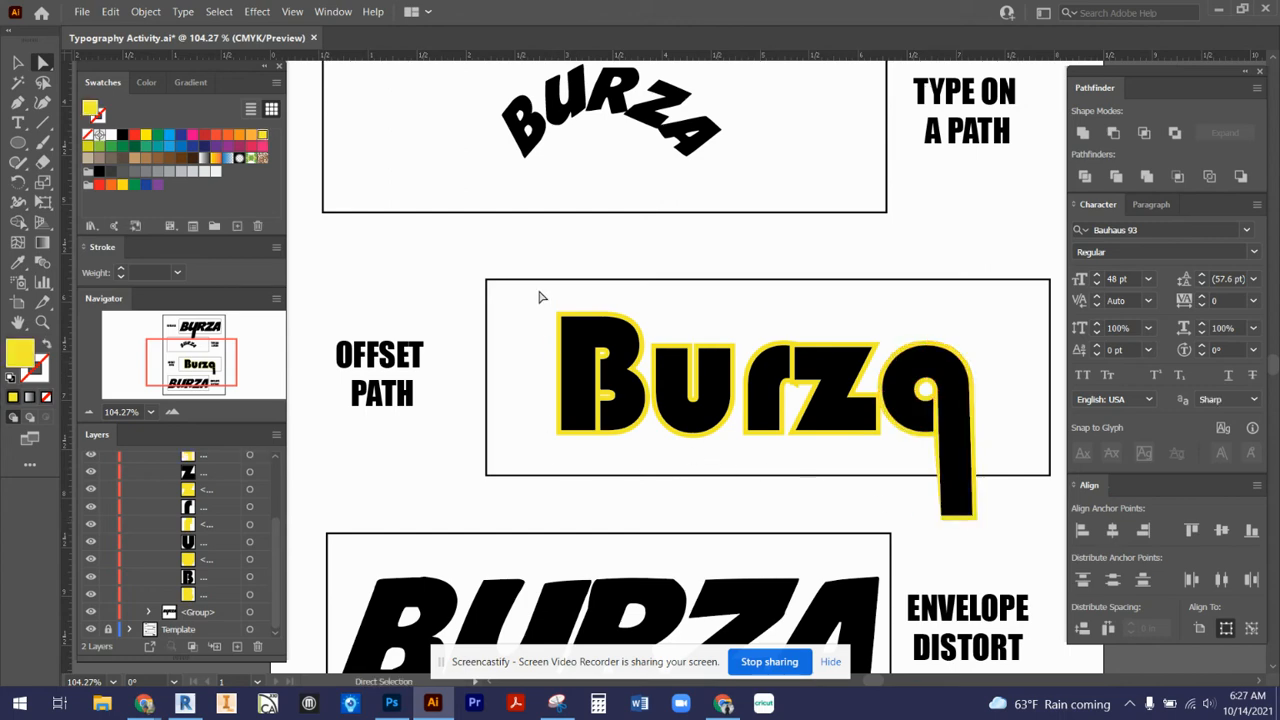
# - Directly select the left edge of the letter B with its yellow offset and extend it to the frame's left side
pyautogui.moveTo(543, 292); pyautogui.dragTo(571, 450)
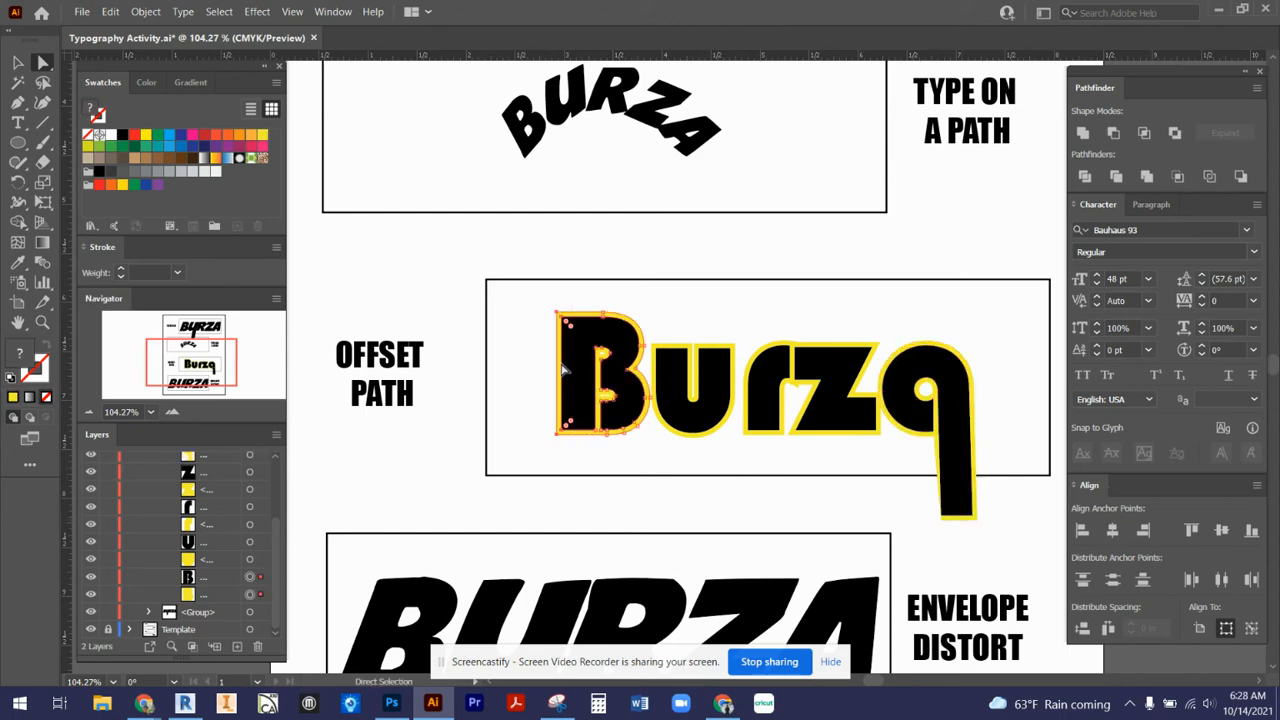
pyautogui.moveTo(558, 371); pyautogui.dragTo(489, 370)
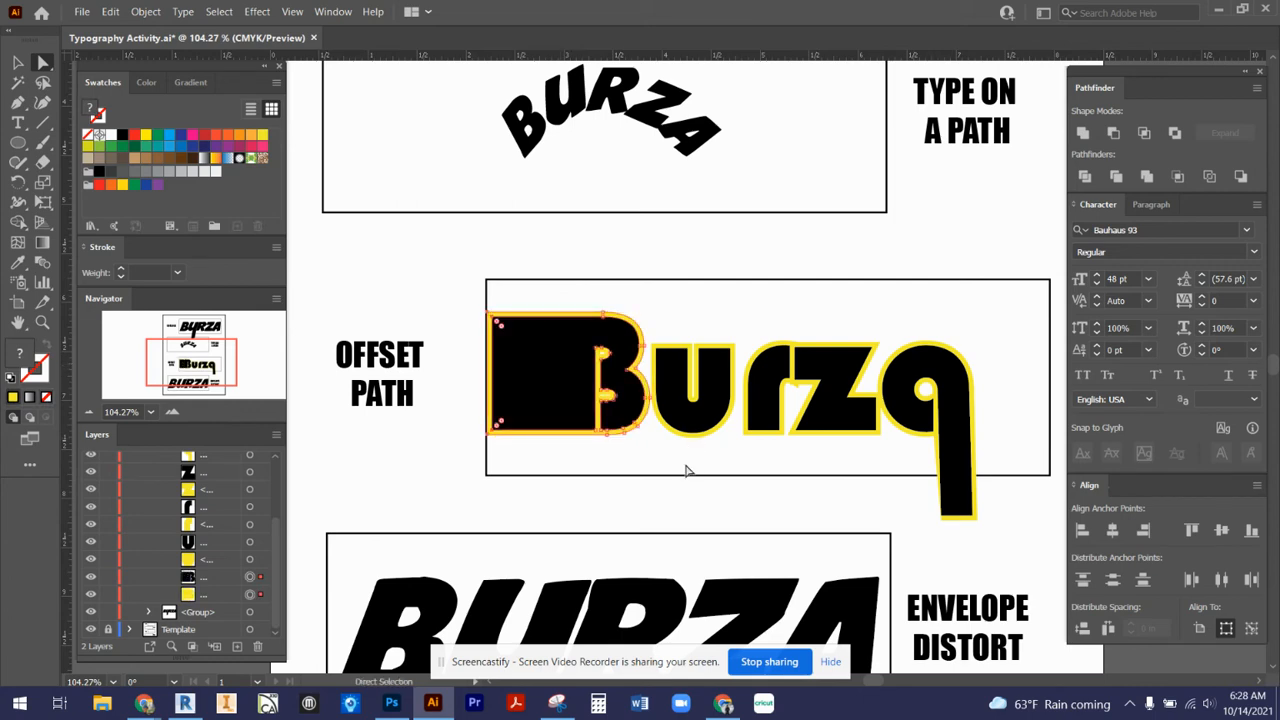
pyautogui.click(745, 382)
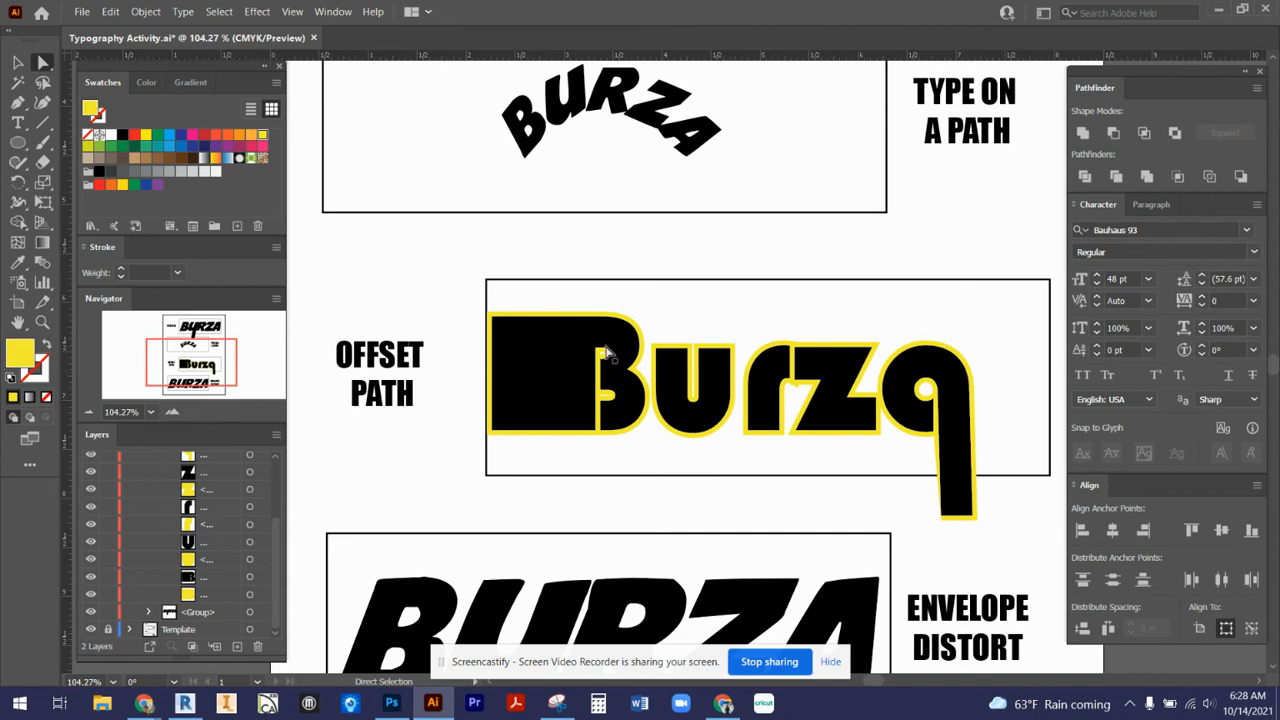
# - Select the whole reshaped word and apply another Offset Path of 0.05 in with Miter joins and a miter limit of 4
pyautogui.click(15, 62)
pyautogui.moveTo(455, 300); pyautogui.dragTo(1020, 526)
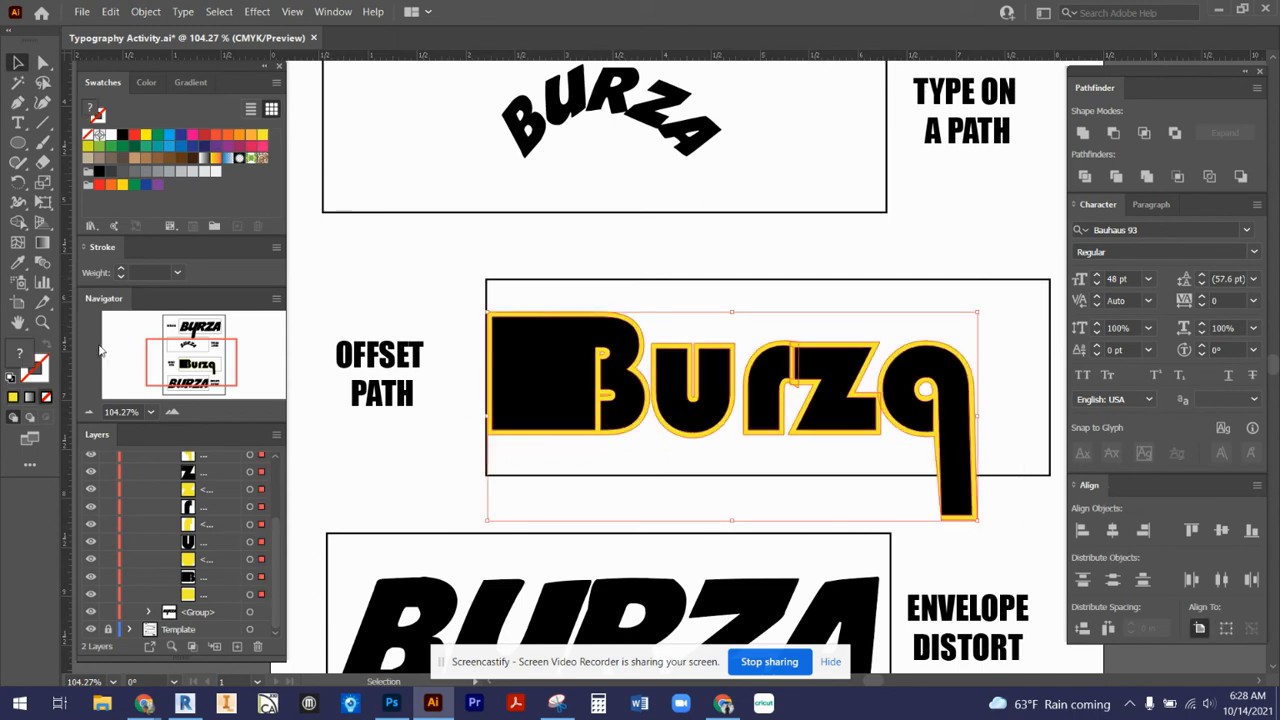
pyautogui.click(145, 11)
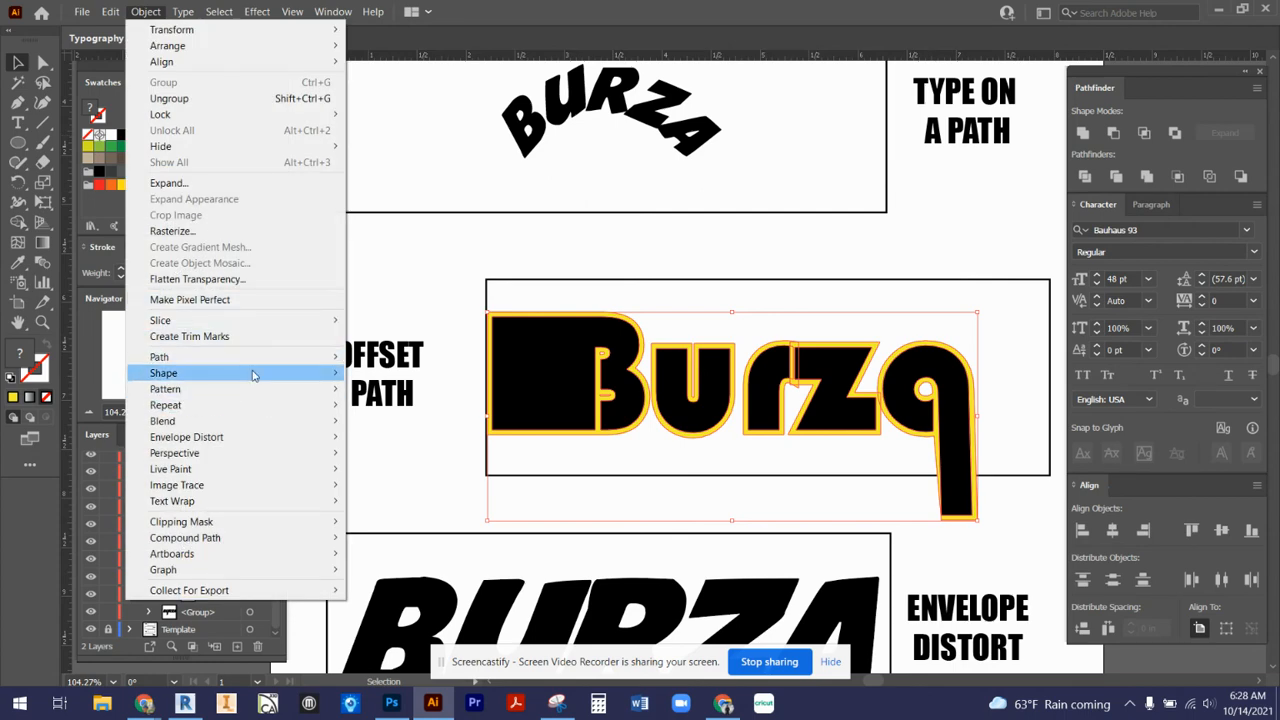
pyautogui.moveTo(269, 359)
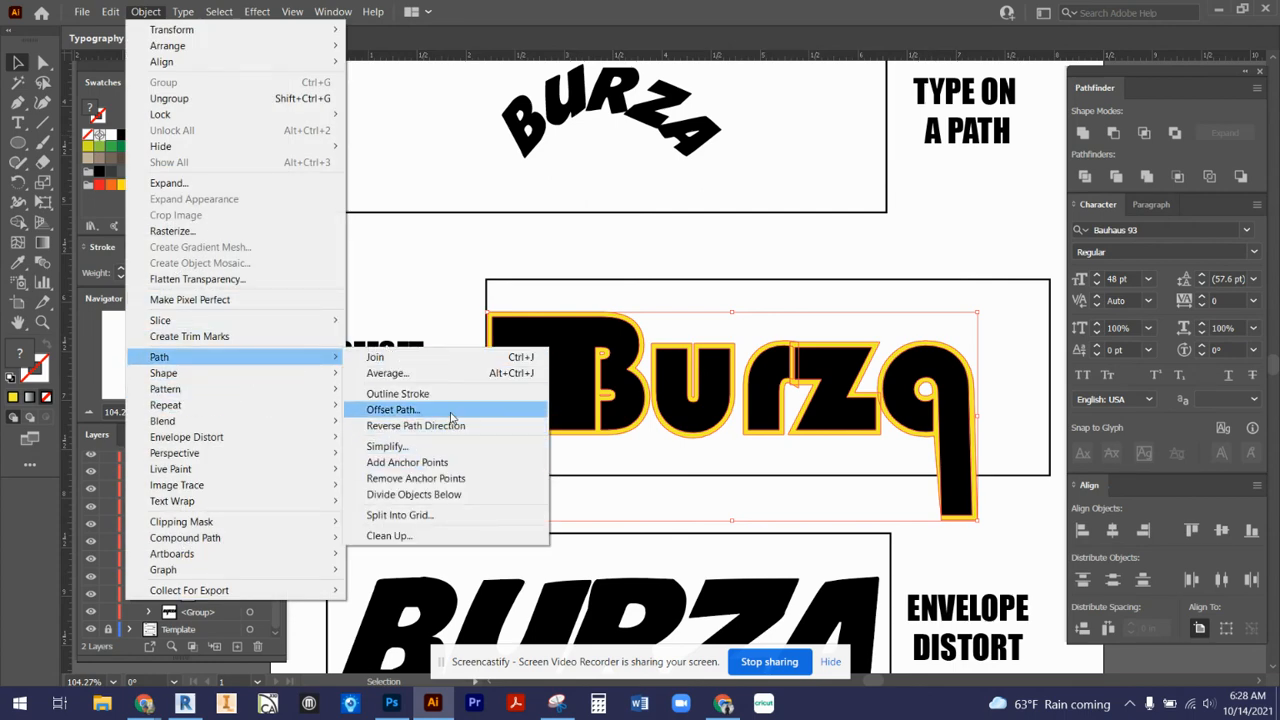
pyautogui.click(450, 412)
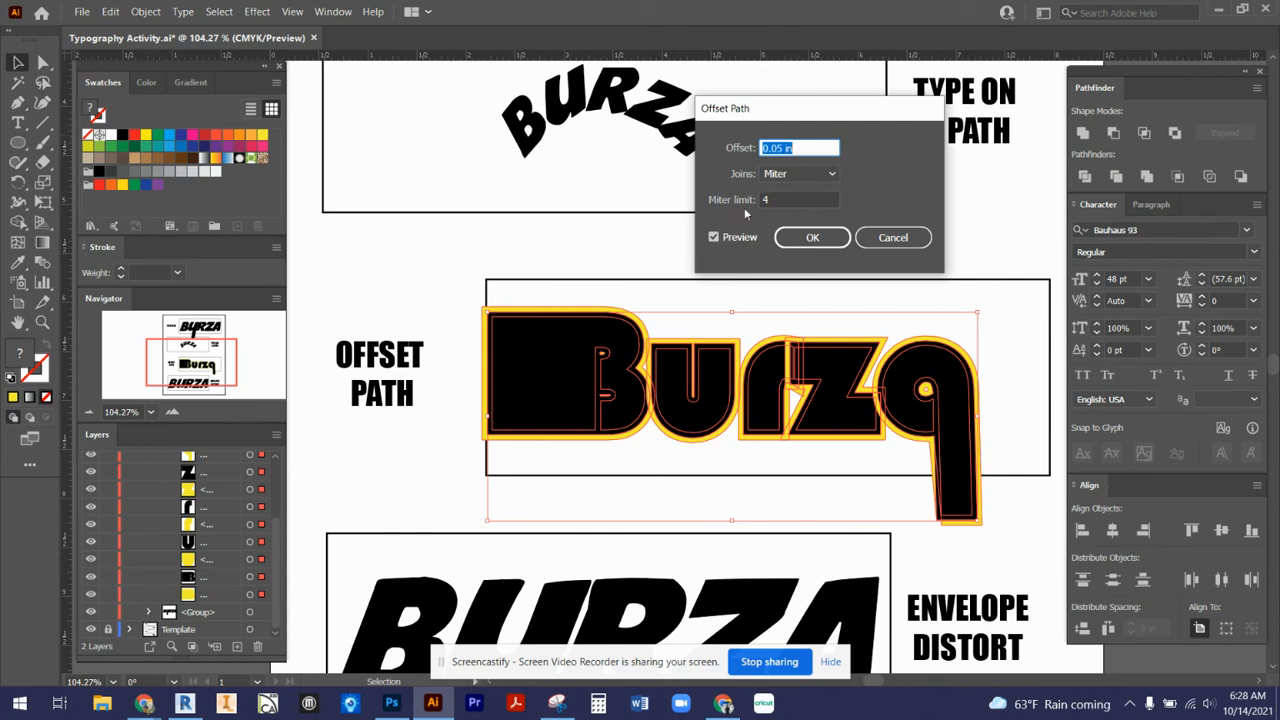
pyautogui.click(790, 247)
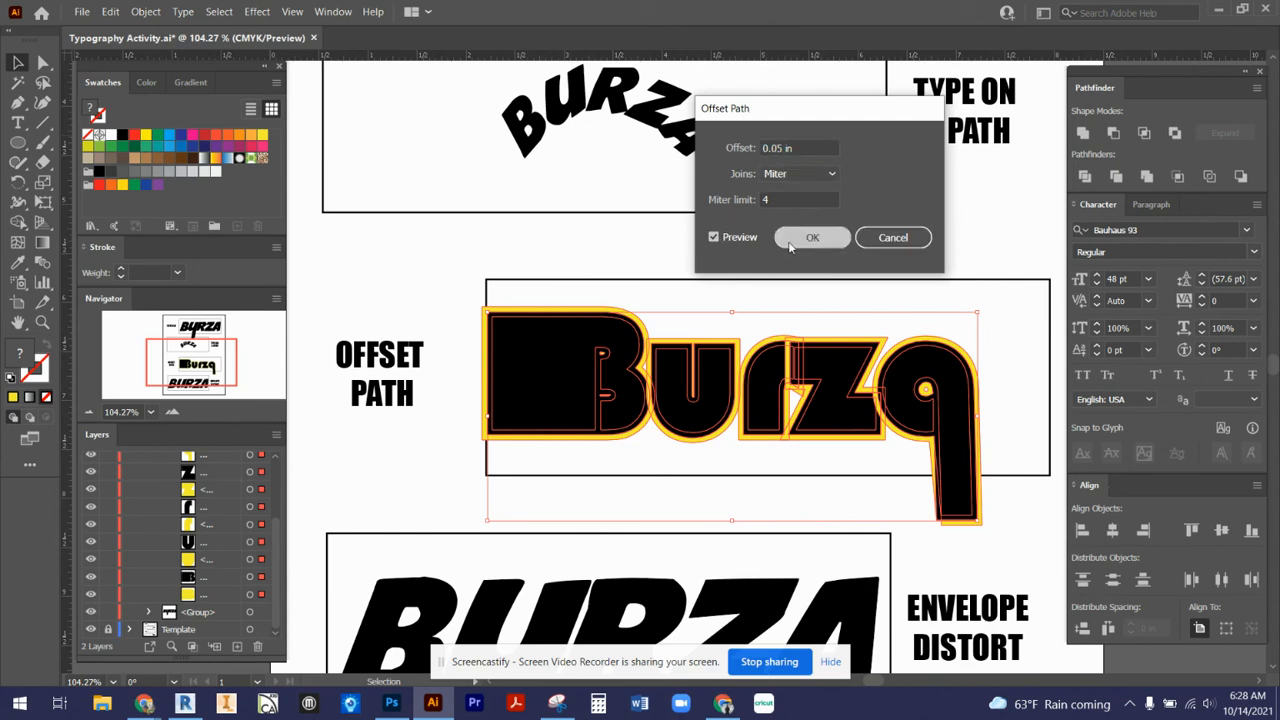
# - Fill the new offset shapes with dark blue, send them to the back behind the yellow border, and deselect them
pyautogui.click(181, 137)
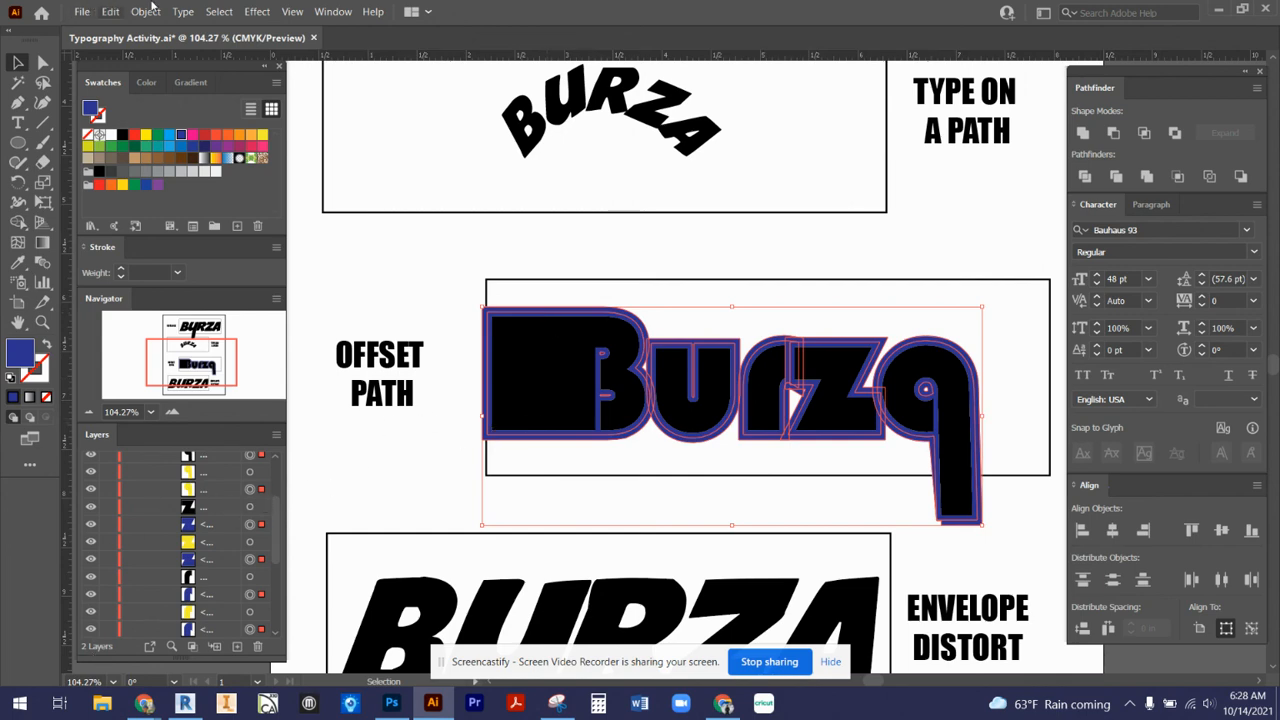
pyautogui.click(110, 11)
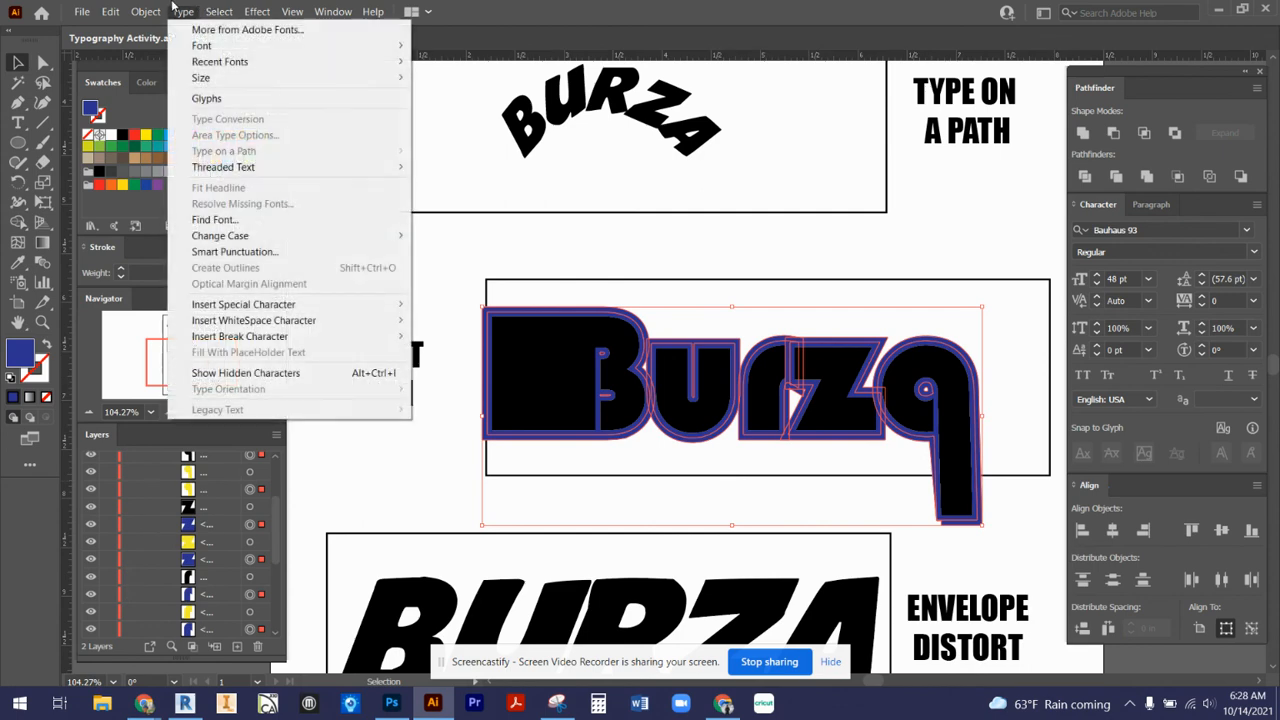
pyautogui.moveTo(145, 11)
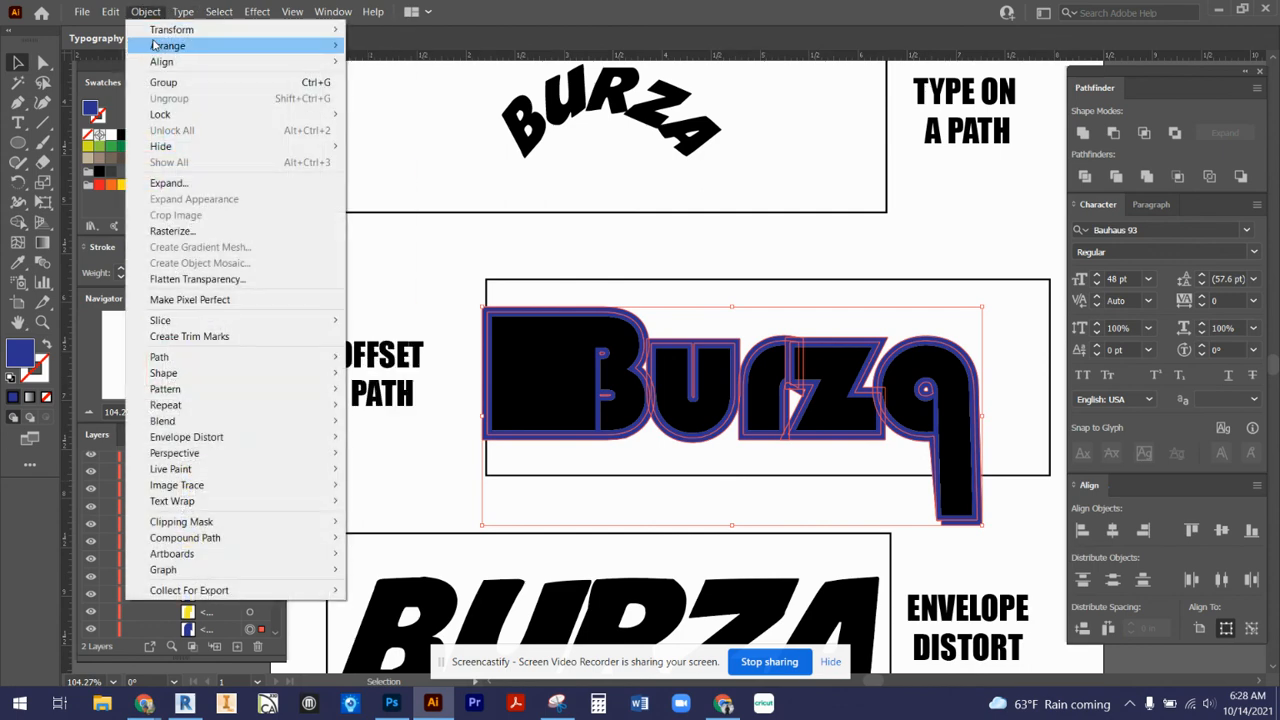
pyautogui.moveTo(157, 50)
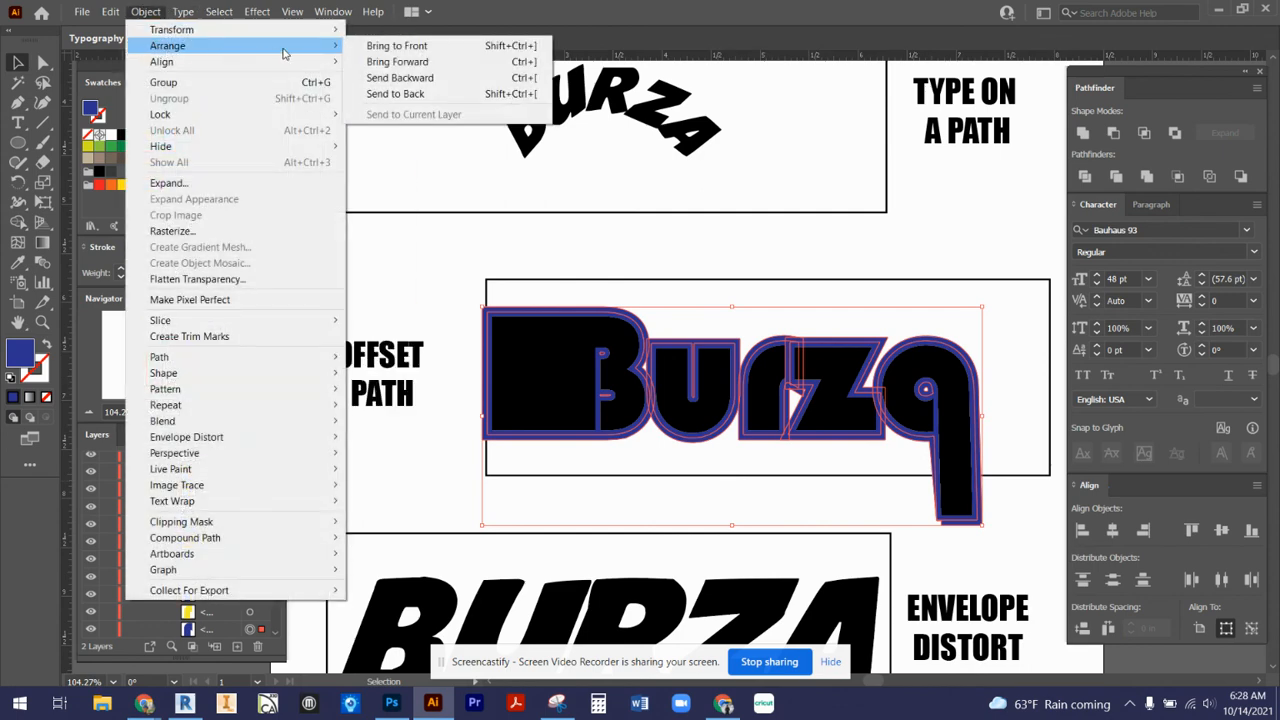
pyautogui.click(400, 93)
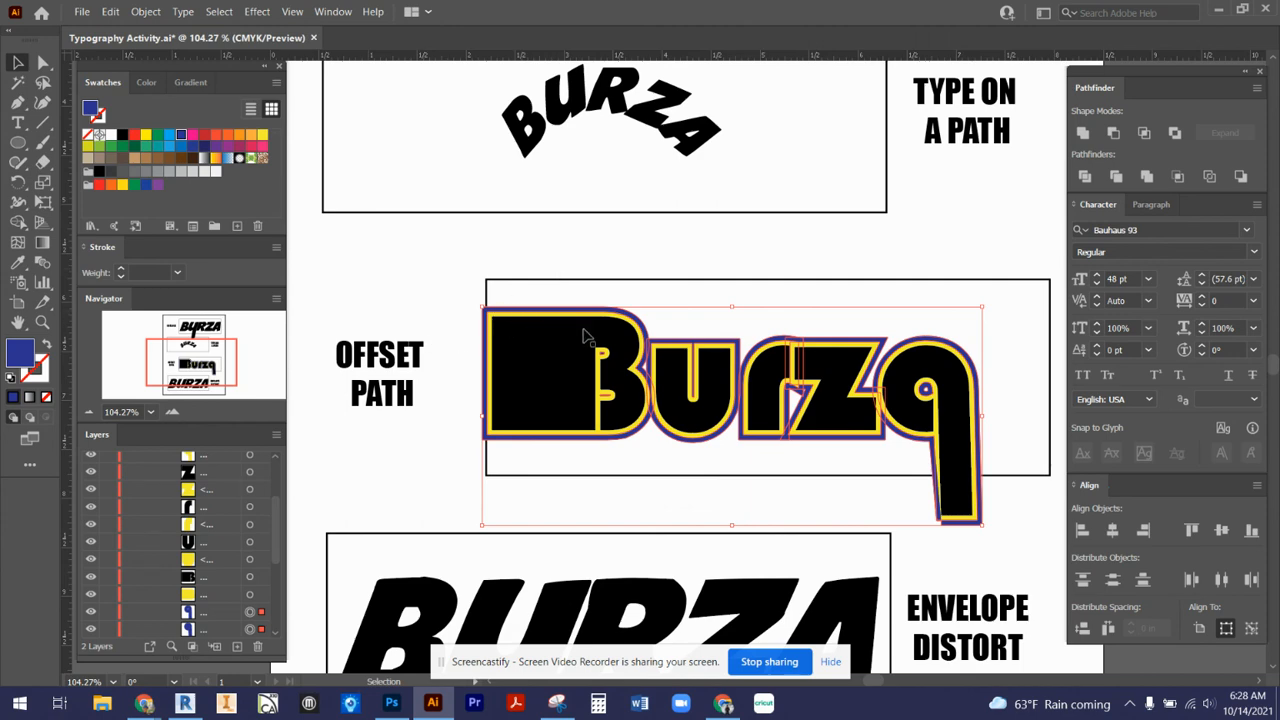
pyautogui.click(459, 509)
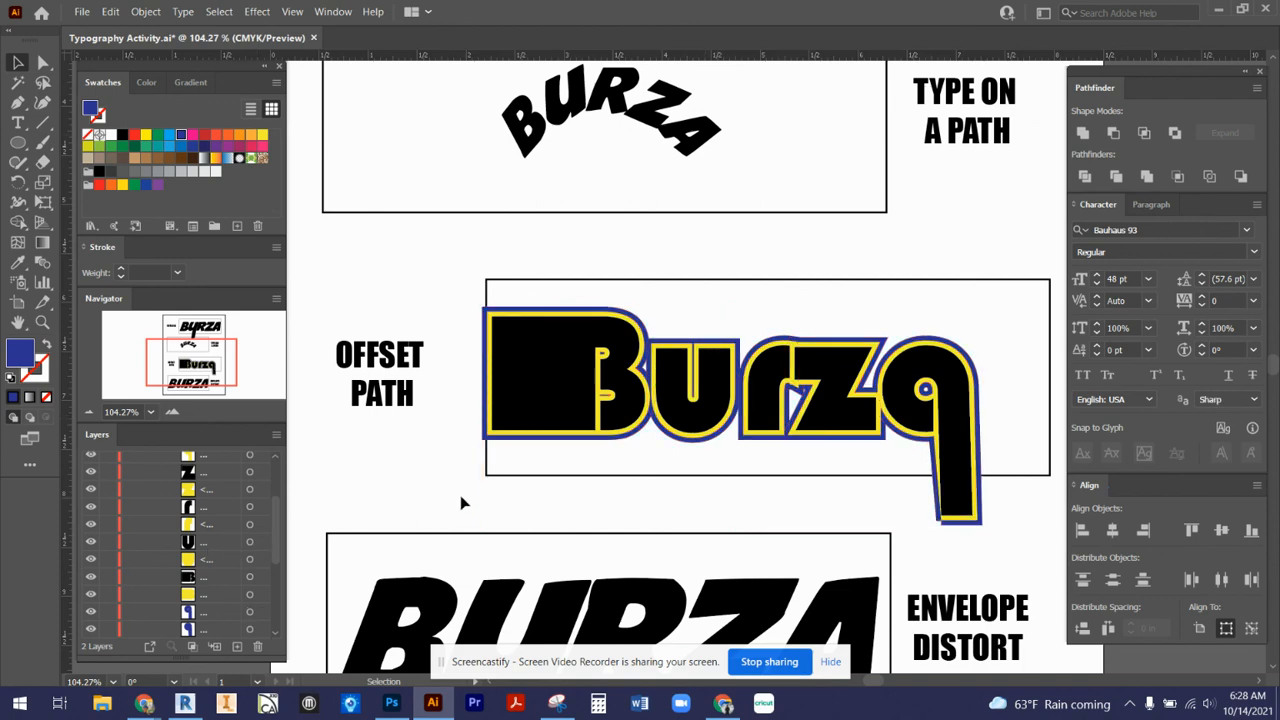